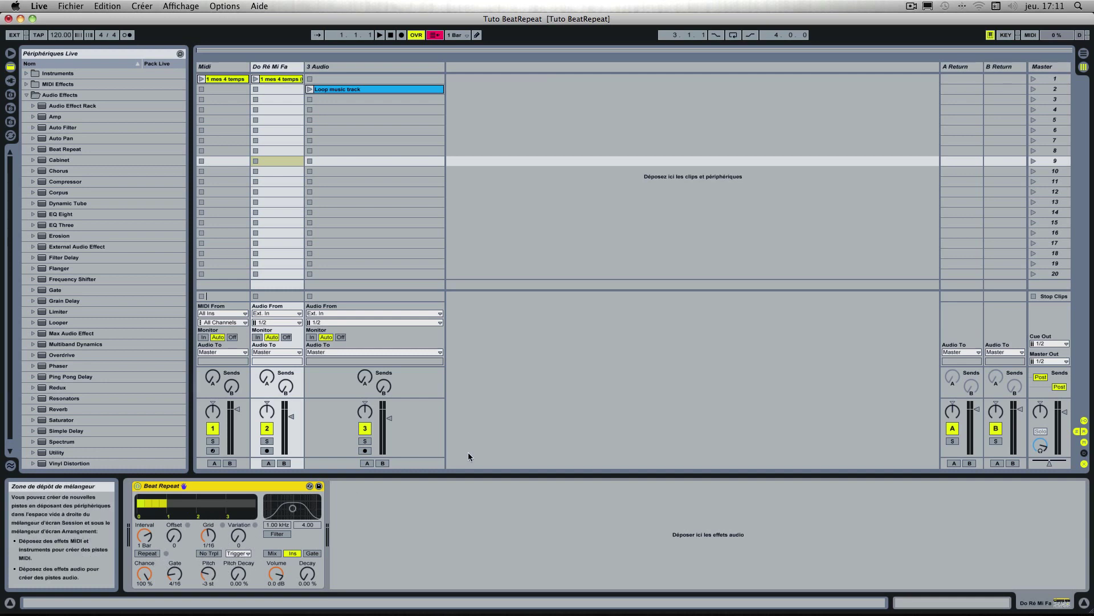
- Select the 3 Audio track and open the Midi track's first clip to examine its notes
{"action": "left_click", "coordinate": [376, 68]}
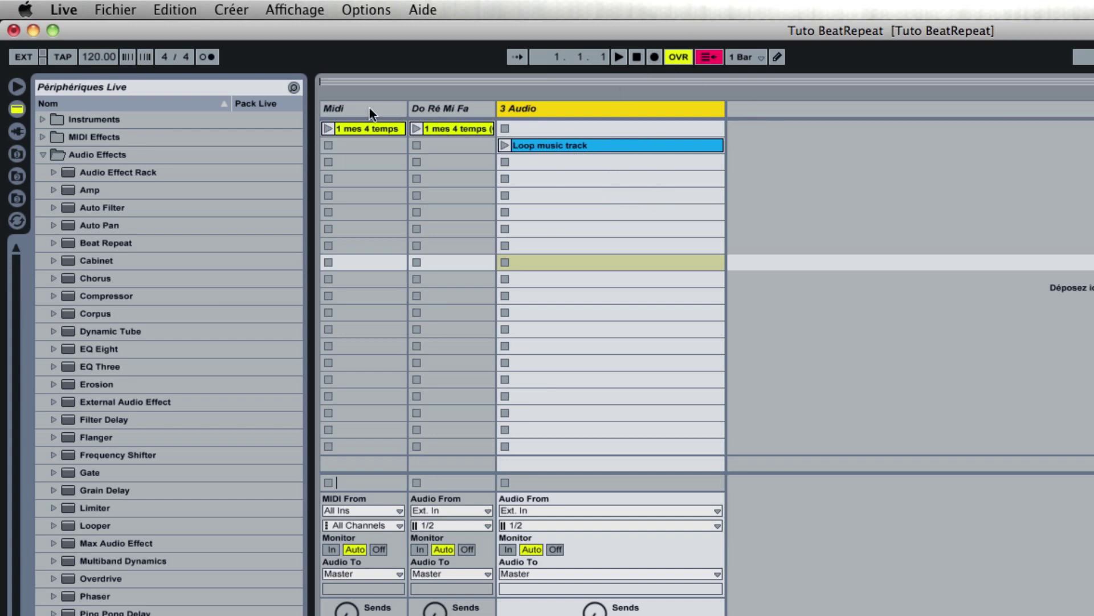
{"action": "left_click", "coordinate": [365, 128]}
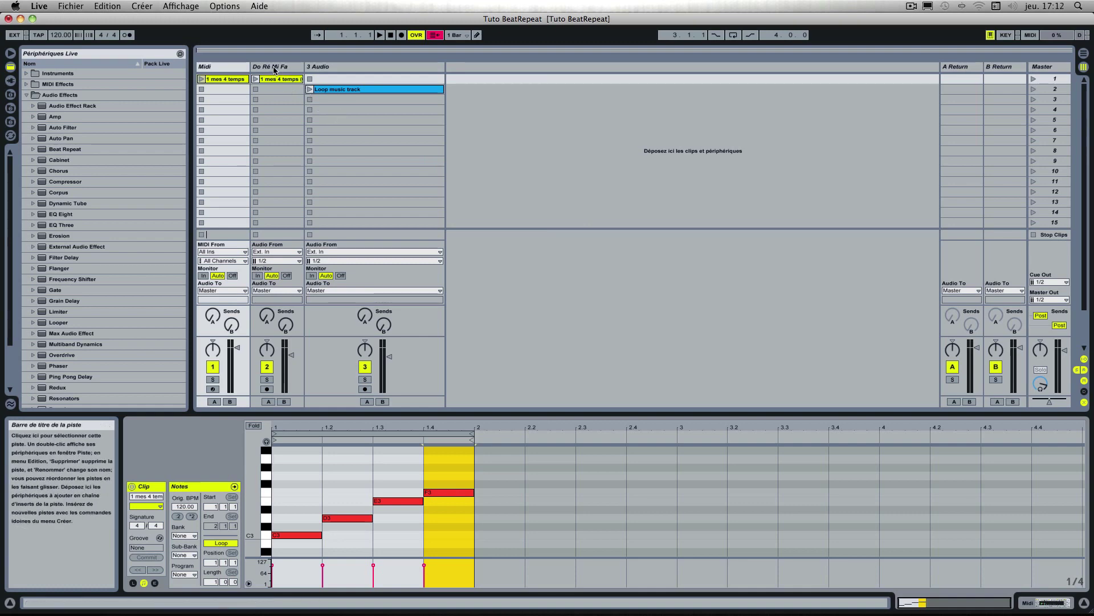
- Add Beat Repeat after the Midi track's Bass-Analog Squeeze instrument and delete it again
{"action": "double_click", "coordinate": [233, 69]}
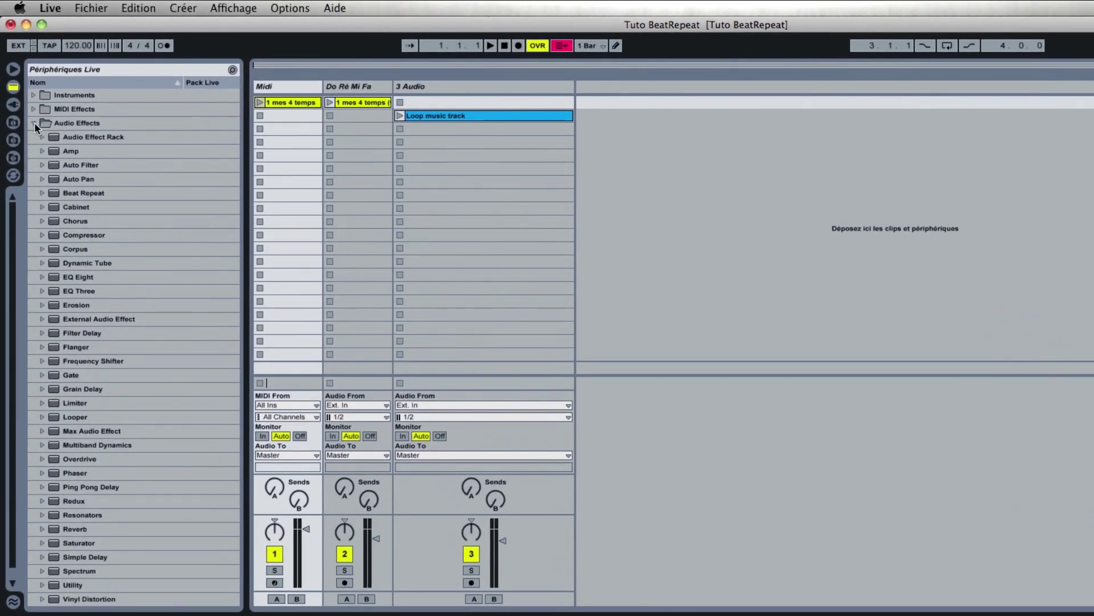
{"action": "left_click", "coordinate": [35, 123]}
{"action": "left_click", "coordinate": [74, 194]}
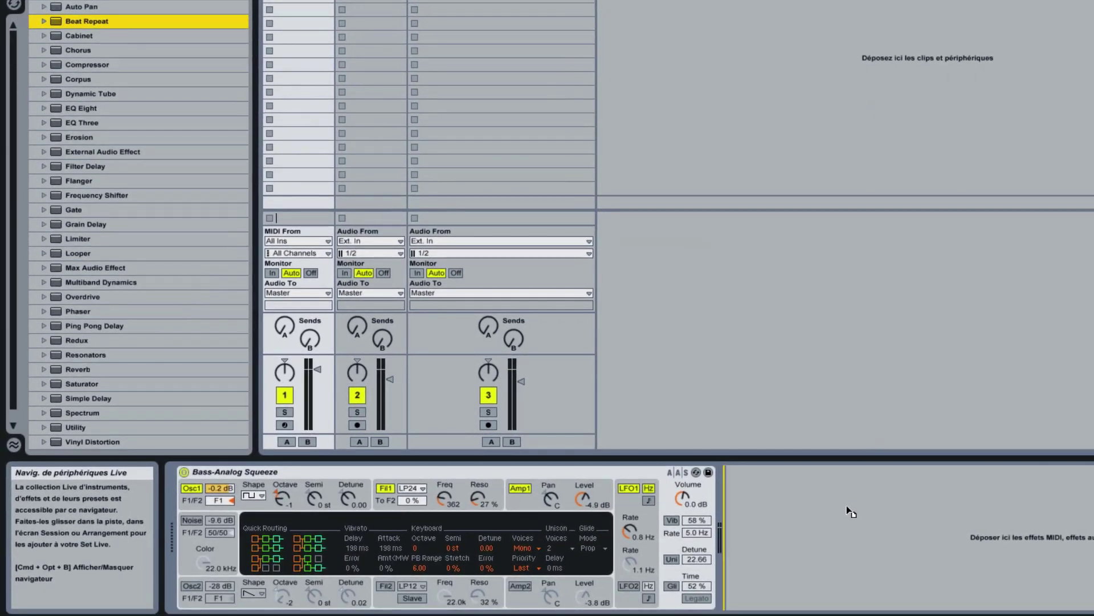
{"action": "left_click_drag", "start_coordinate": [848, 506], "coordinate": [846, 509]}
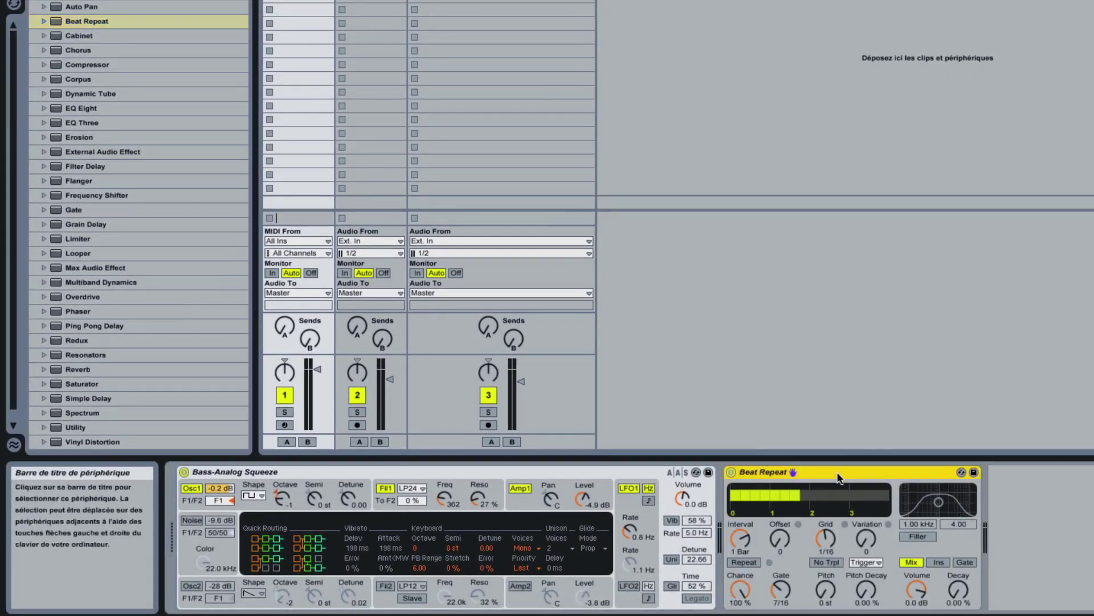
{"action": "key", "text": "Delete"}
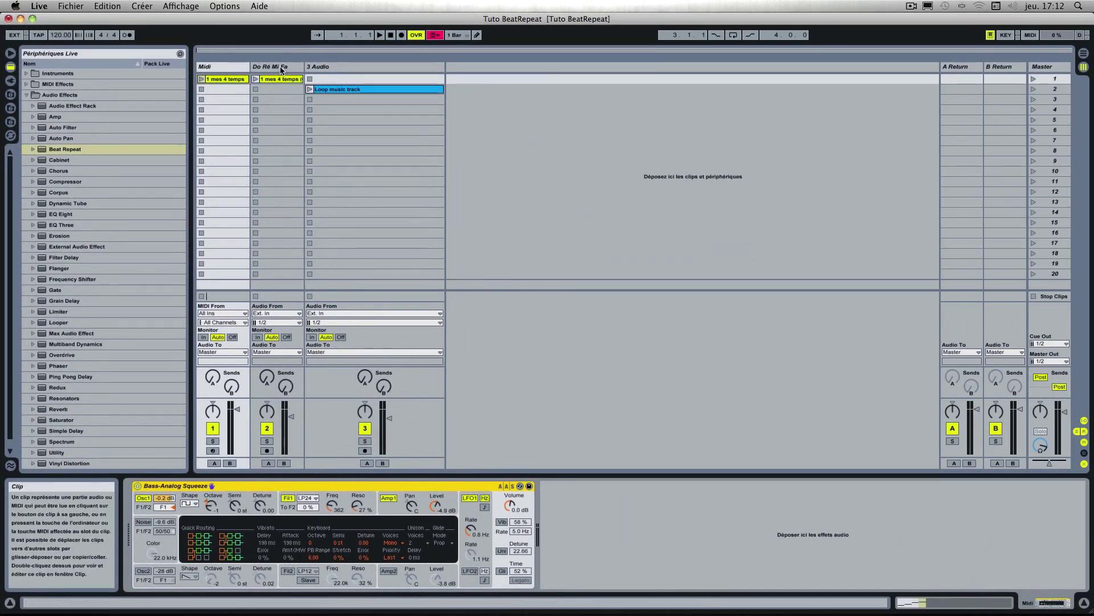
- Listen to the Do Ré Mi Fa track's clip with Beat Repeat bypassed, and switch the effect back on
{"action": "left_click", "coordinate": [281, 67]}
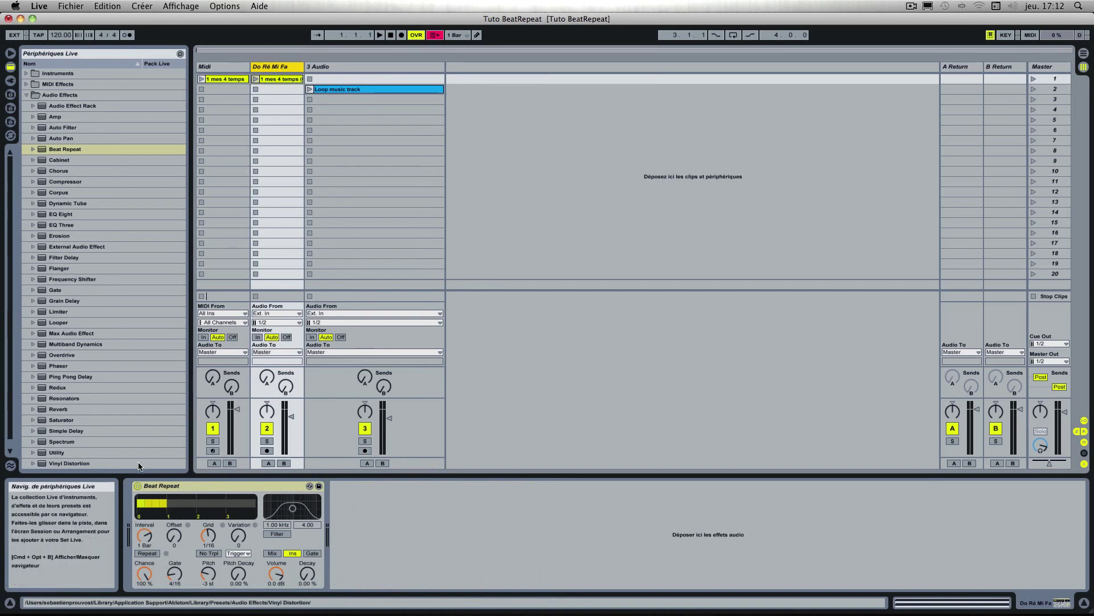
{"action": "left_click", "coordinate": [137, 486]}
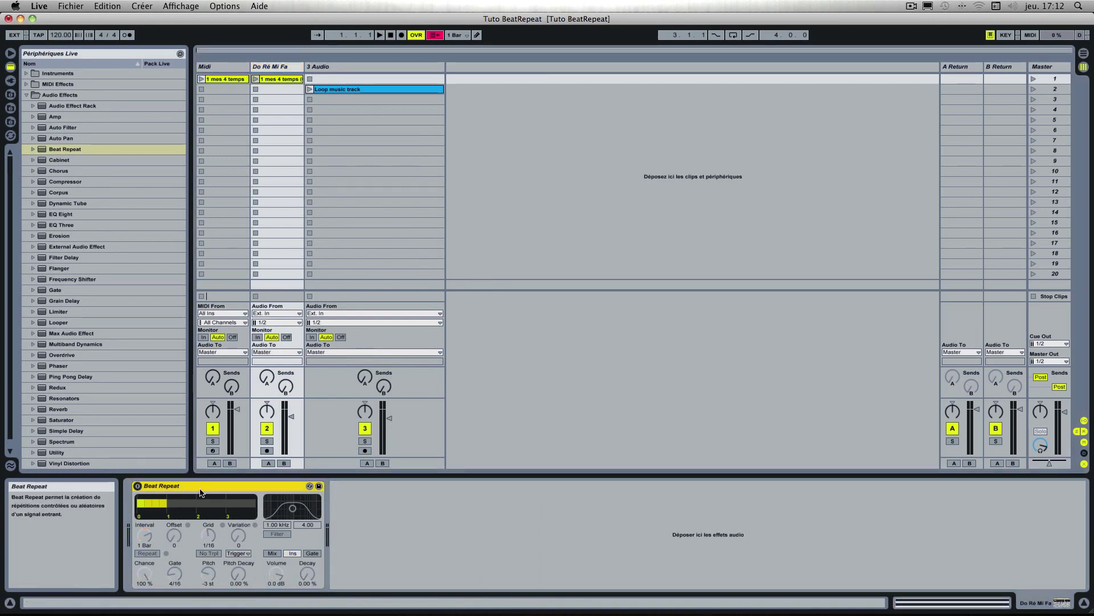
{"action": "left_click", "coordinate": [256, 79]}
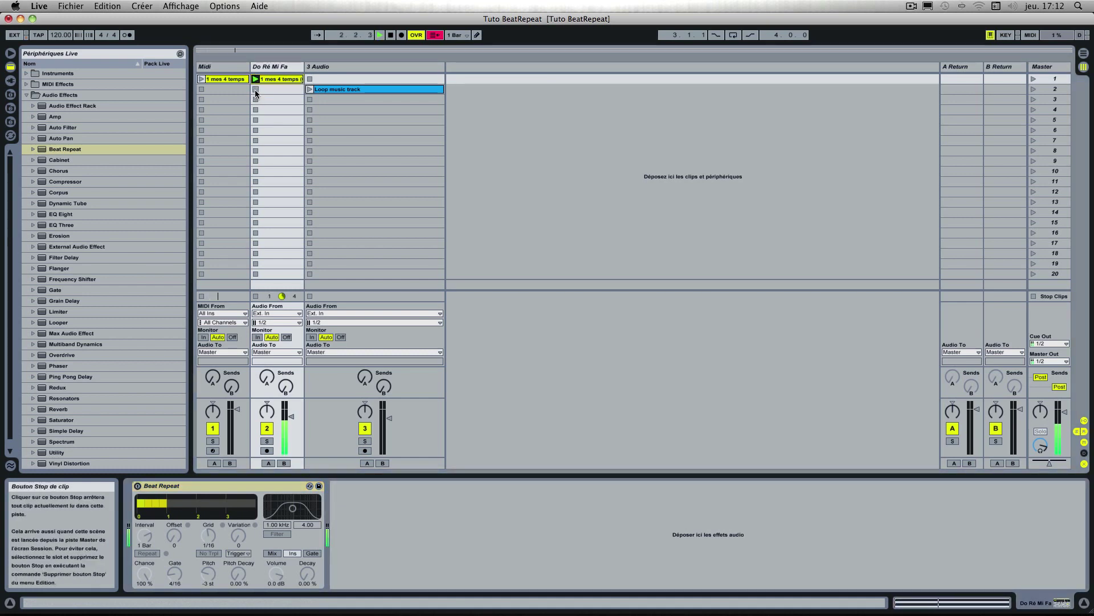
{"action": "left_click", "coordinate": [256, 91]}
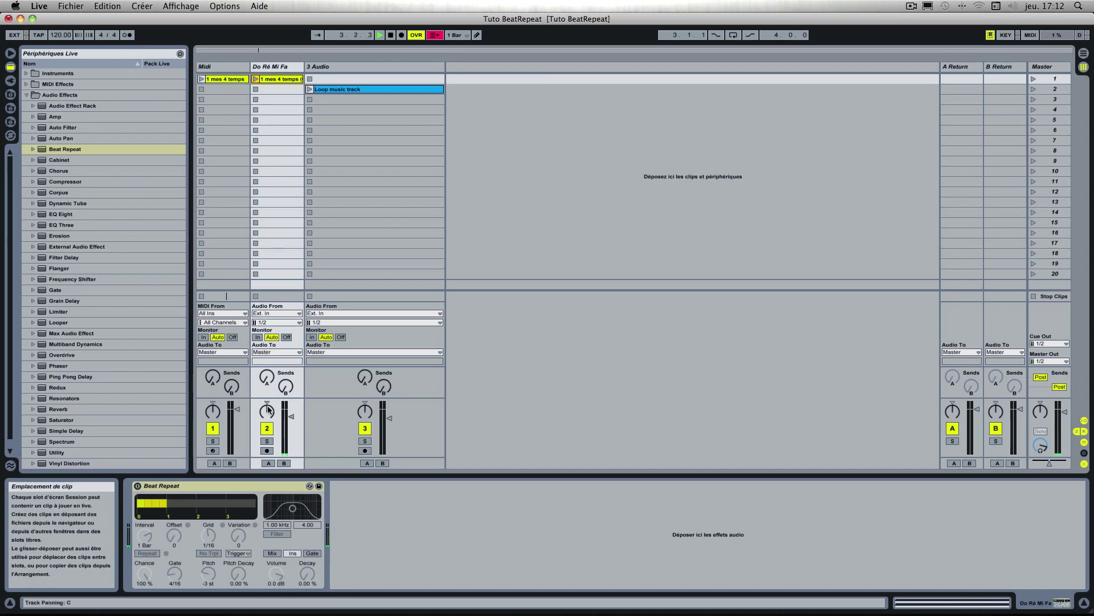
{"action": "left_click", "coordinate": [199, 486]}
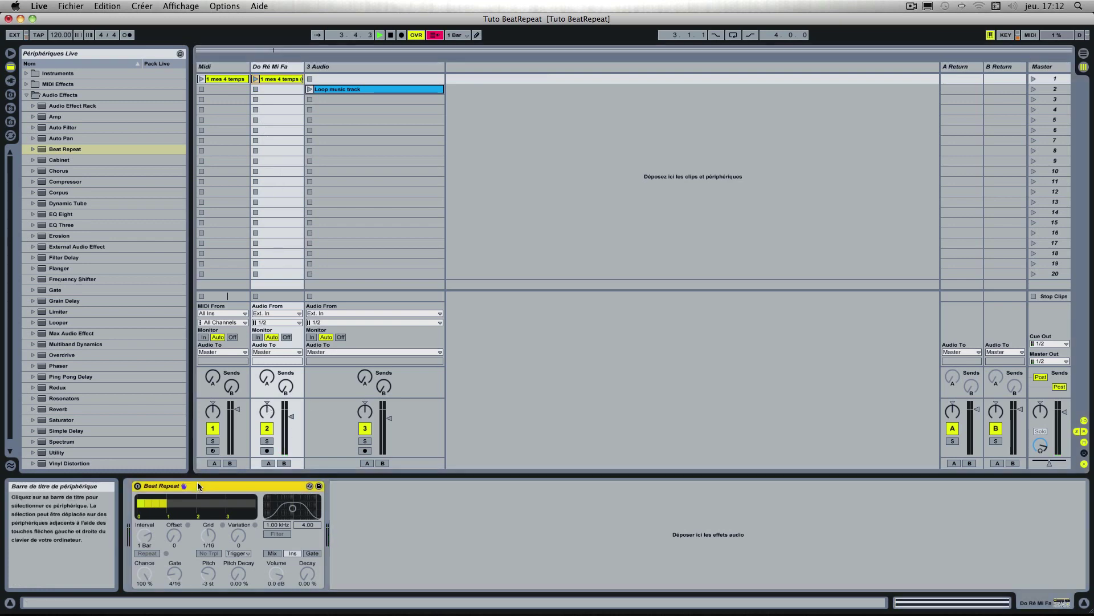
{"action": "left_click", "coordinate": [137, 486]}
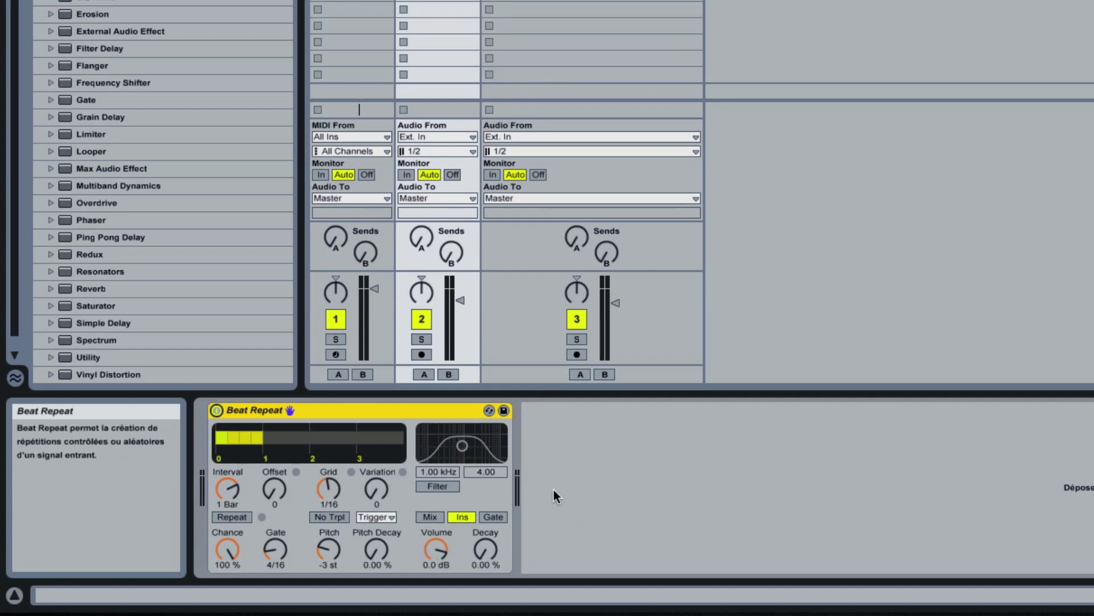
- Go through Beat Repeat's Mix, Ins and Gate output modes and return to Mix
{"action": "left_click", "coordinate": [430, 516]}
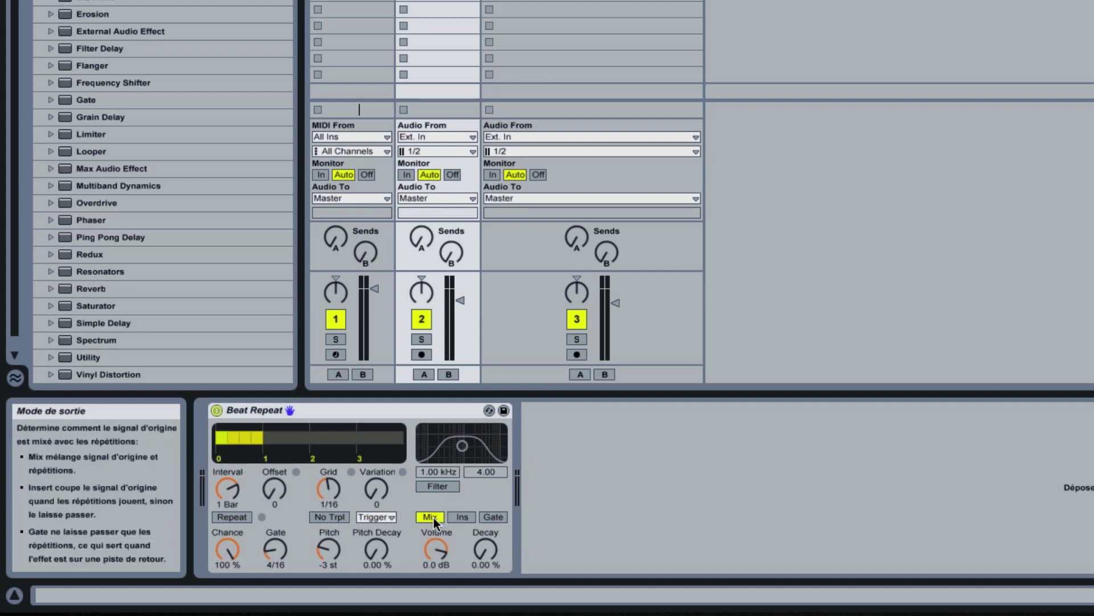
{"action": "left_click", "coordinate": [461, 520]}
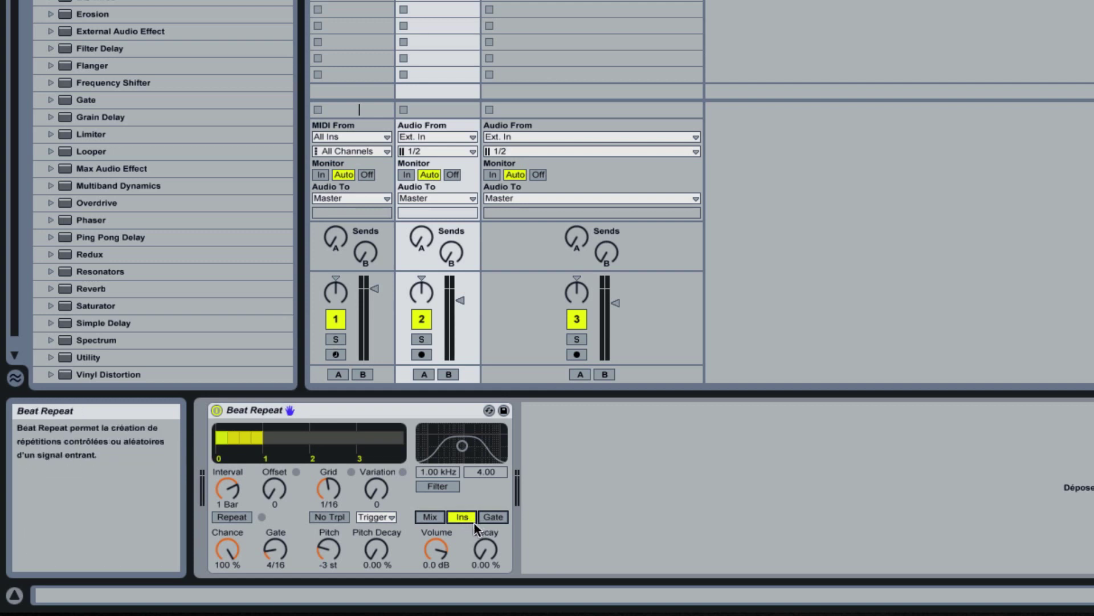
{"action": "left_click", "coordinate": [493, 518]}
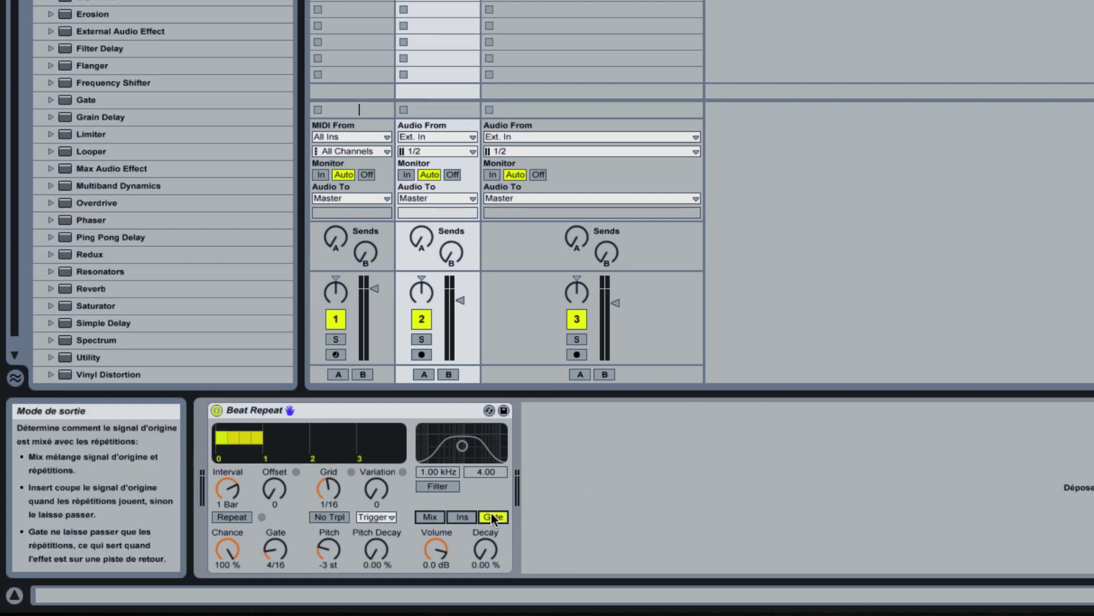
{"action": "left_click", "coordinate": [428, 519]}
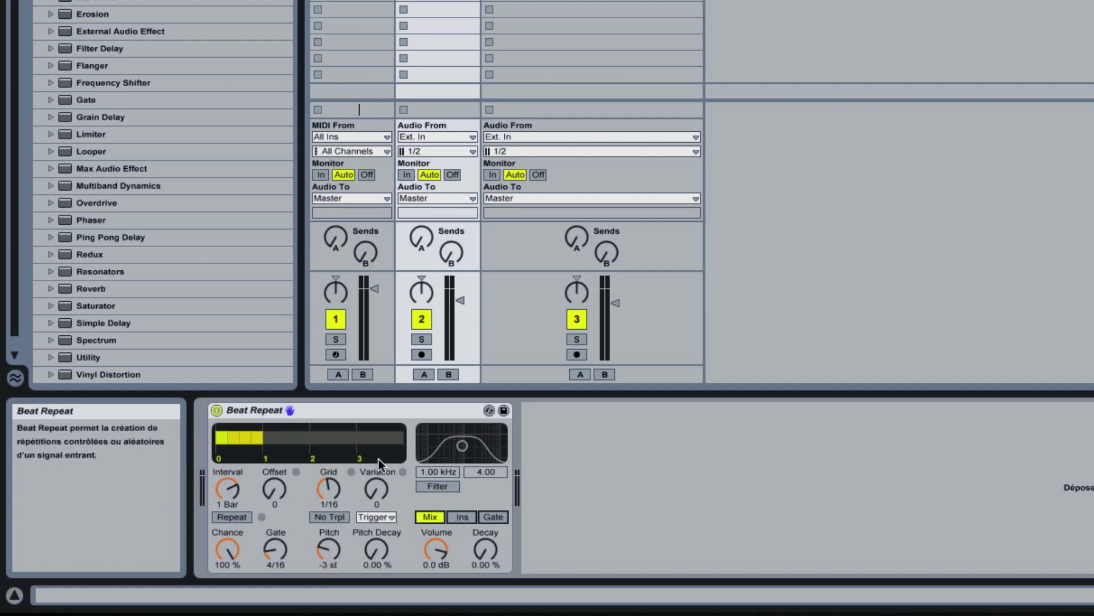
- Try an Interval of 2 Bar in Beat Repeat and return it to 1 Bar
{"action": "left_click", "coordinate": [230, 488]}
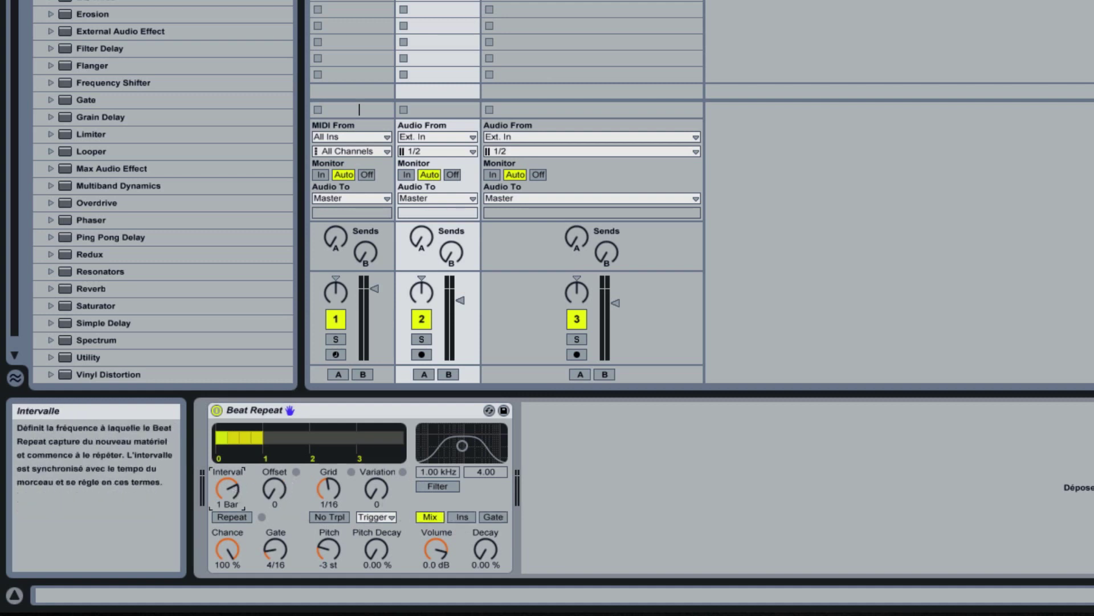
{"action": "left_click_drag", "start_coordinate": [228, 489], "coordinate": [228, 485]}
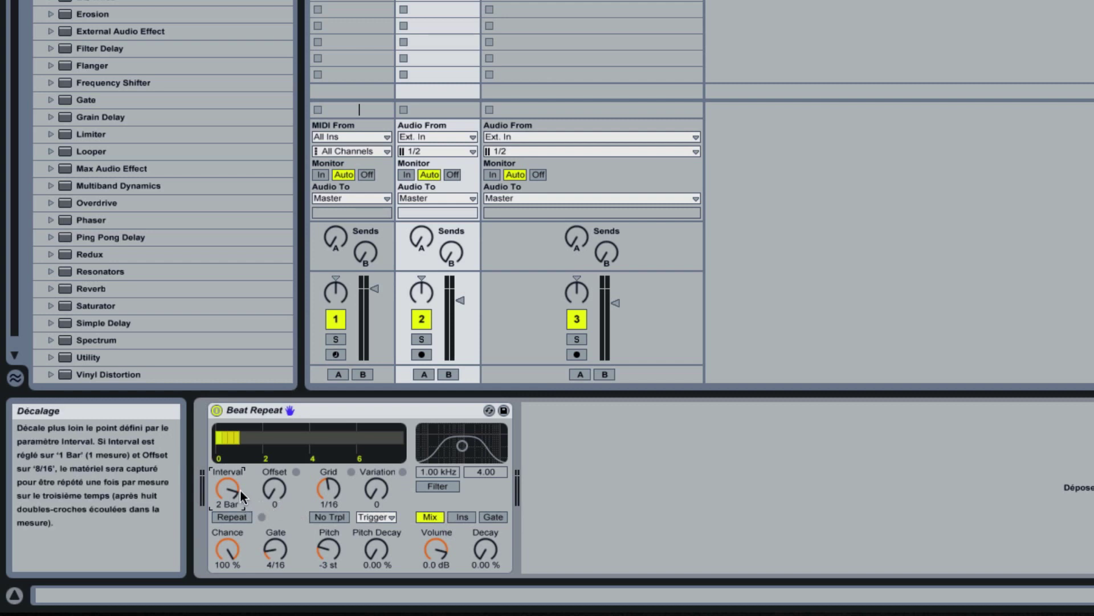
{"action": "left_click_drag", "start_coordinate": [227, 488], "coordinate": [228, 492]}
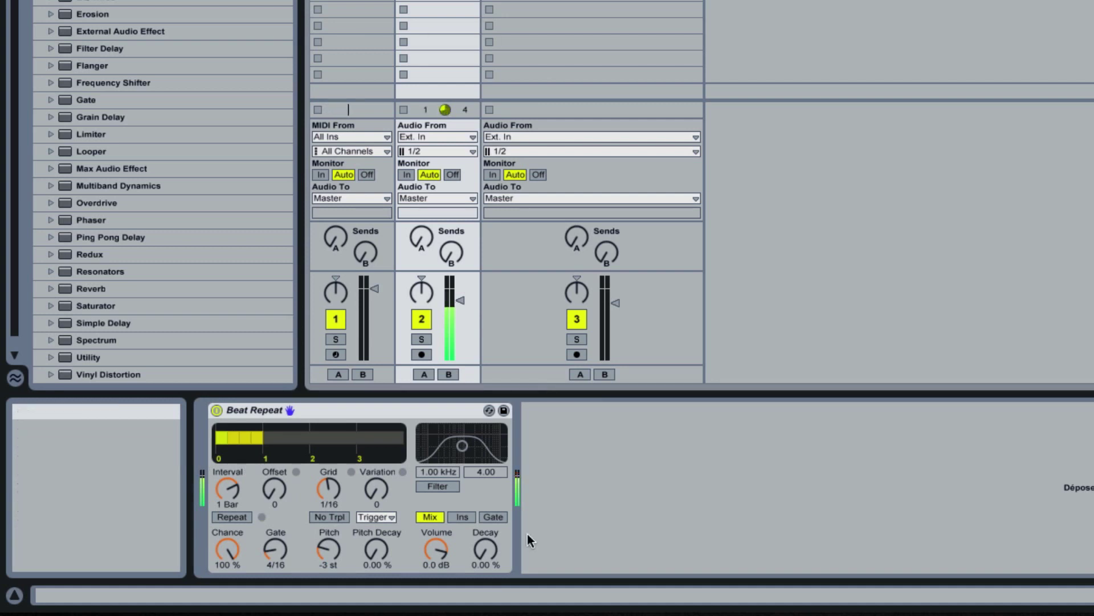
- Audition the clip with Beat Repeat's output mode on Ins and Gate, and set it back to Mix
{"action": "left_click", "coordinate": [461, 517]}
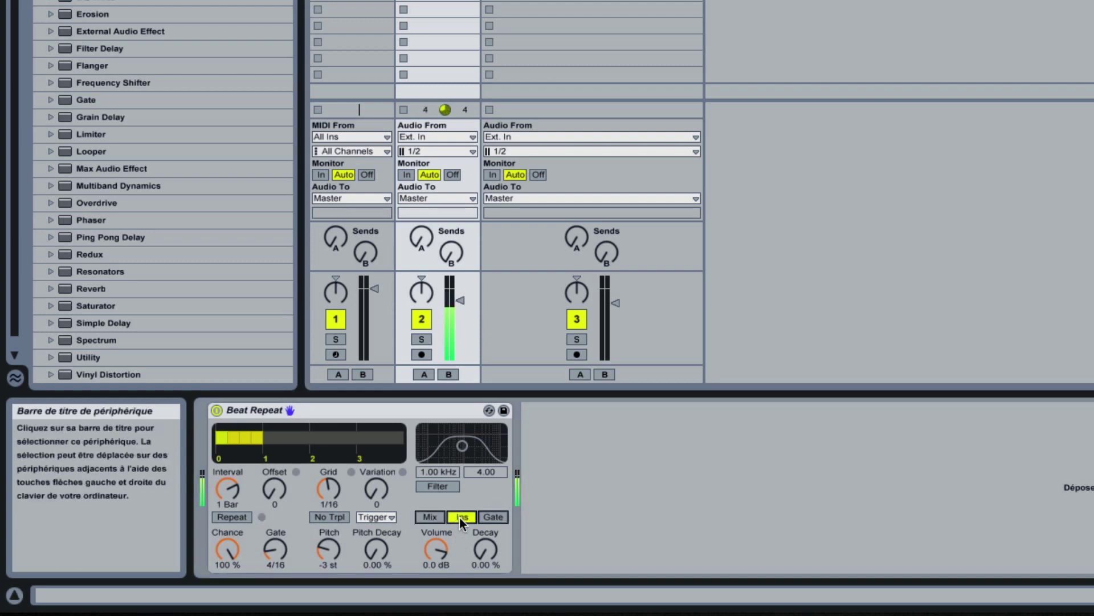
{"action": "left_click", "coordinate": [497, 518]}
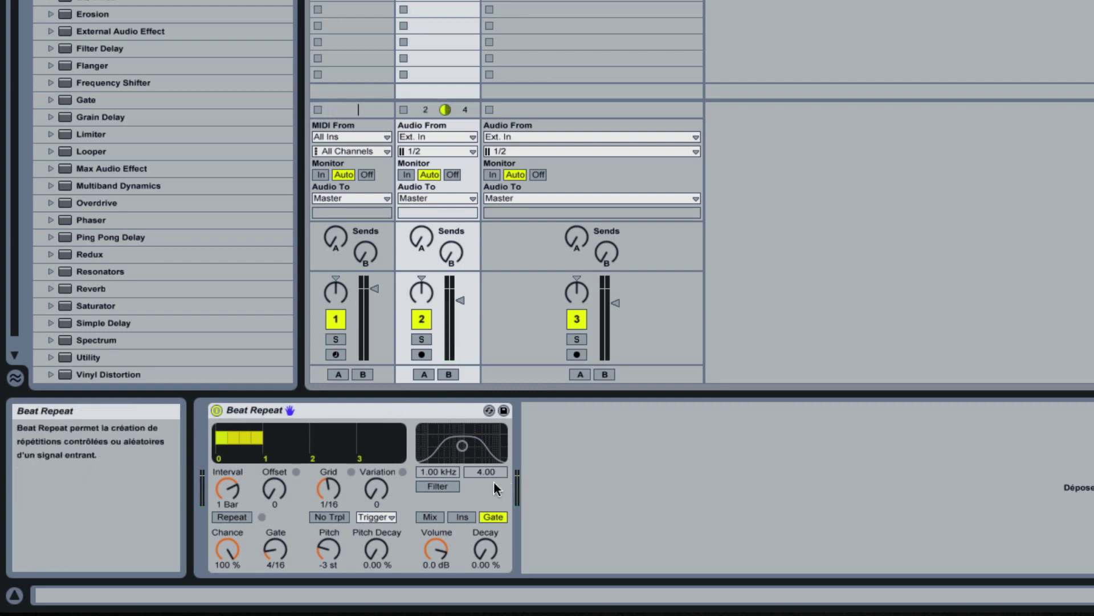
{"action": "left_click", "coordinate": [469, 520]}
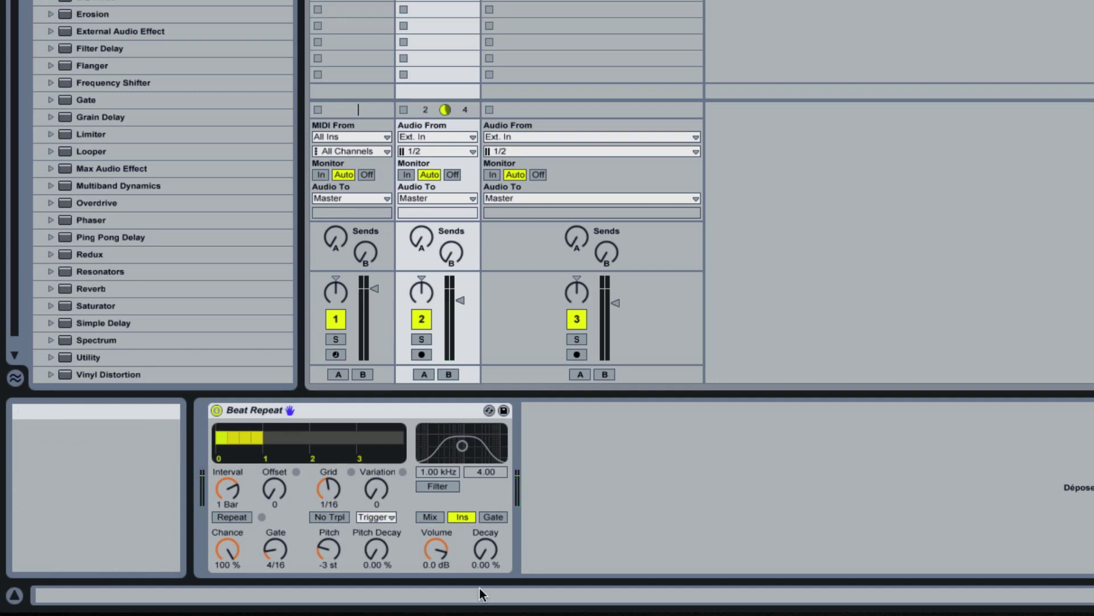
{"action": "left_click", "coordinate": [431, 516]}
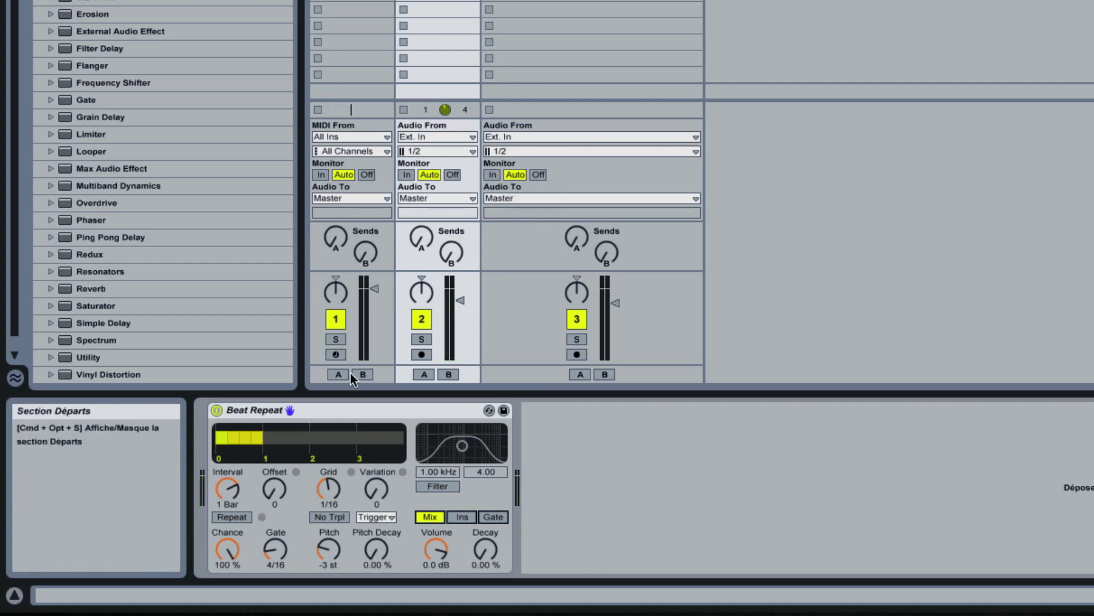
- Switch Beat Repeat's output mode to Ins, audition a 2 Bar Interval, and return the Interval to 1 Bar
{"action": "left_click", "coordinate": [348, 412]}
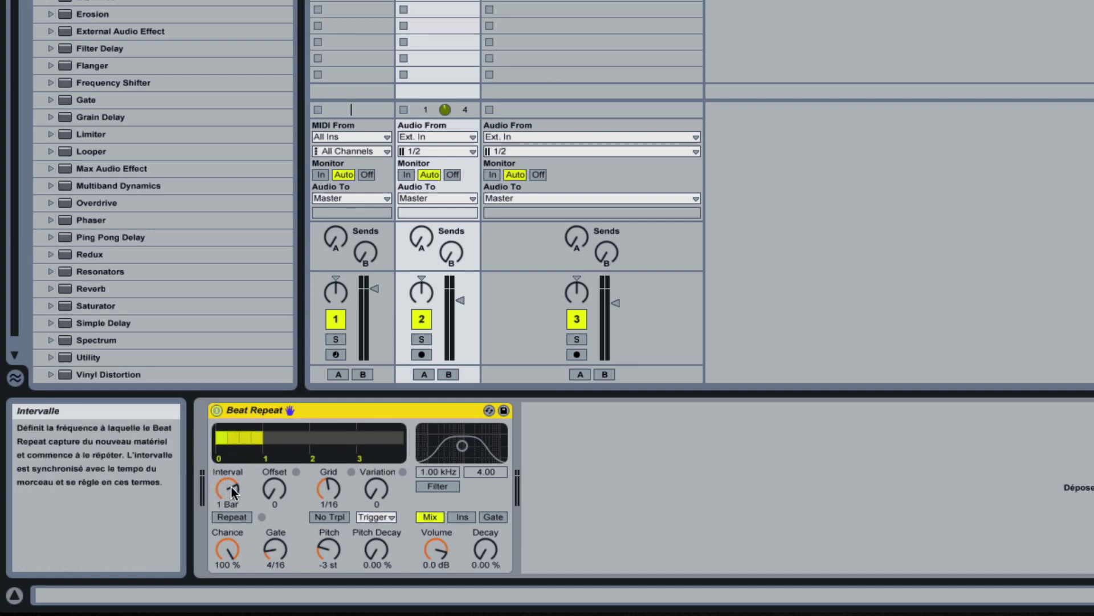
{"action": "left_click_drag", "start_coordinate": [231, 487], "coordinate": [232, 479]}
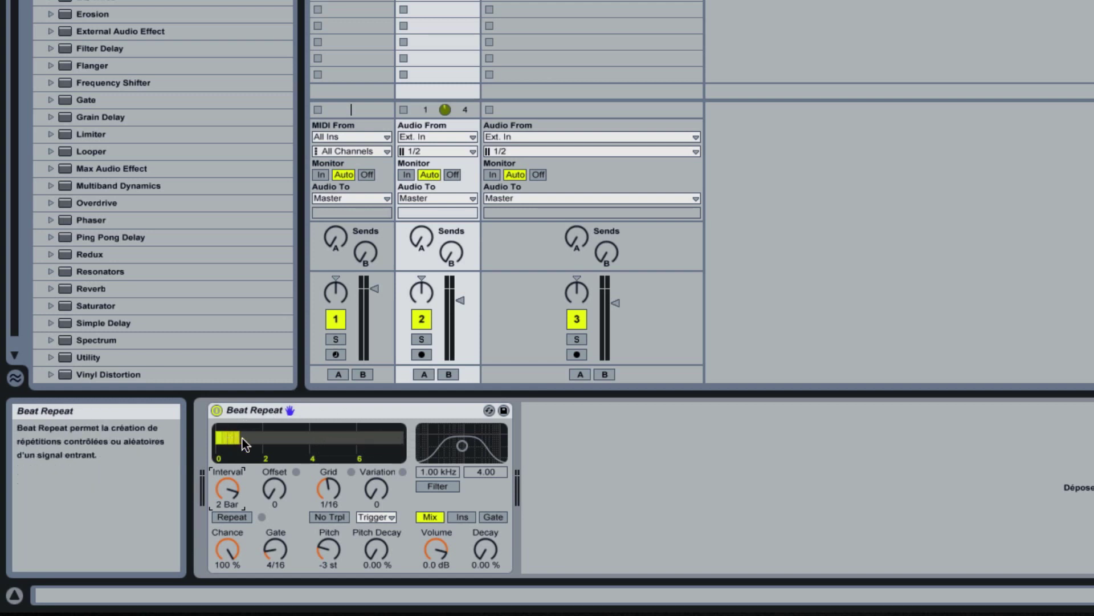
{"action": "left_click", "coordinate": [461, 517]}
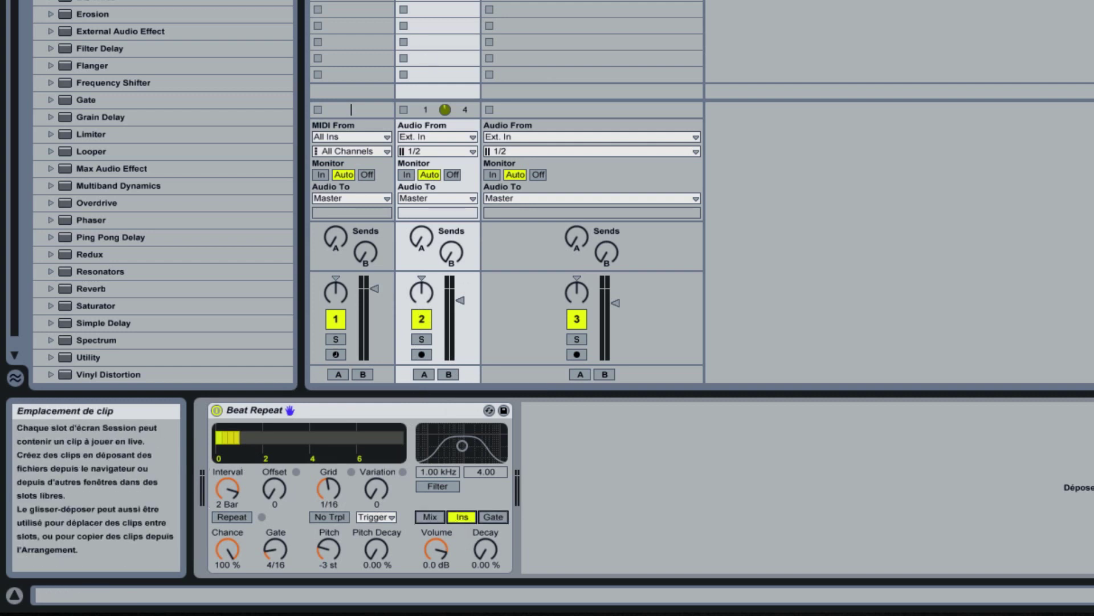
{"action": "key", "text": "space"}
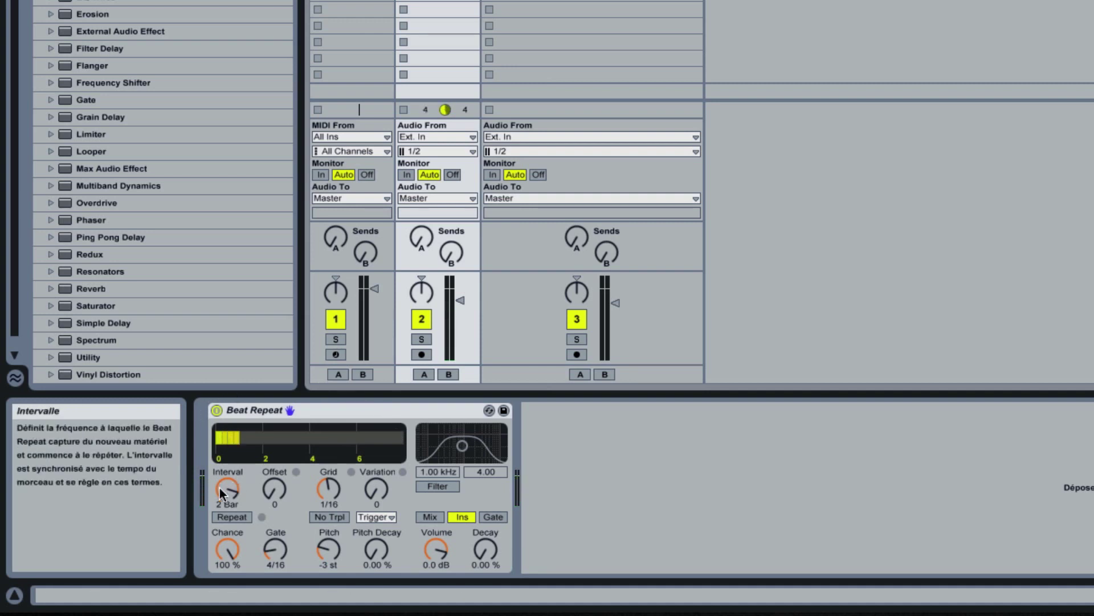
{"action": "left_click_drag", "start_coordinate": [230, 492], "coordinate": [231, 498]}
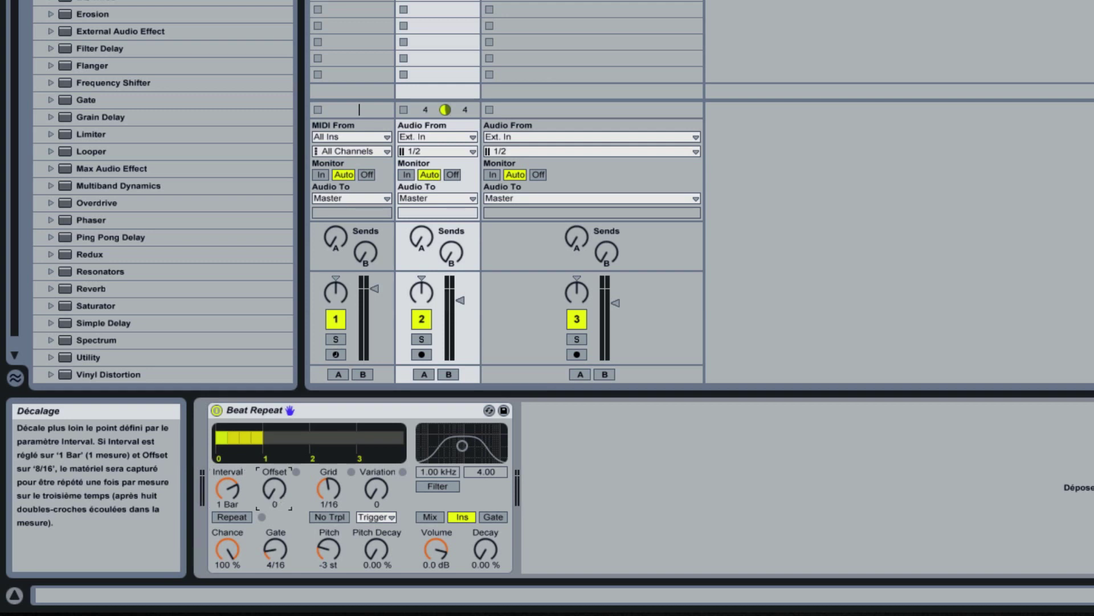
- Set Beat Repeat's Offset to 4/16 and reset its Pitch to 0 st
{"action": "left_click_drag", "start_coordinate": [274, 489], "coordinate": [275, 478]}
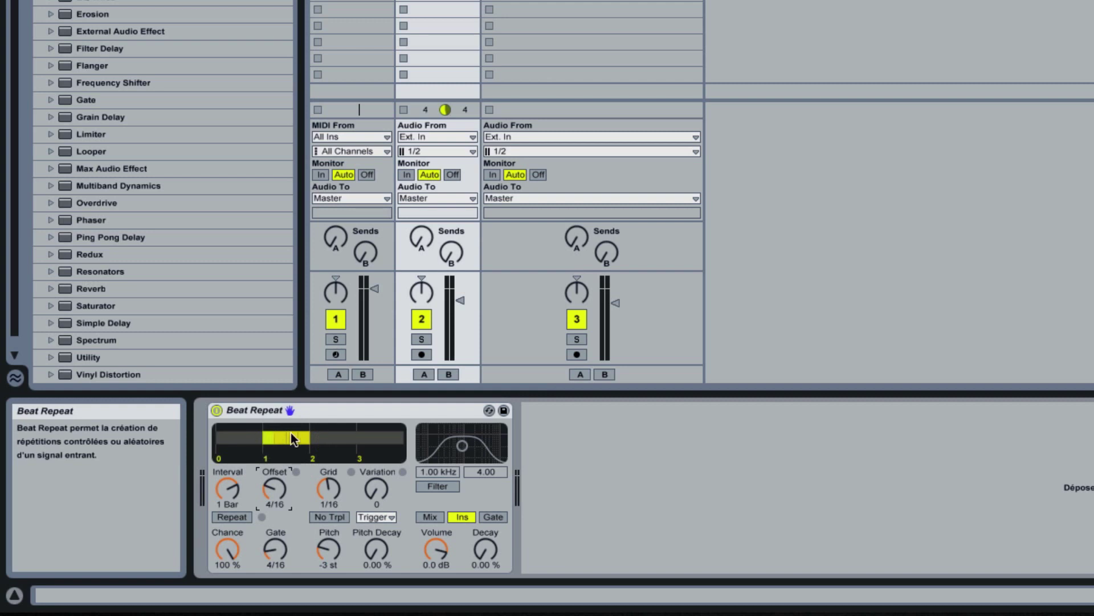
{"action": "left_click", "coordinate": [328, 549]}
{"action": "key", "text": "Delete"}
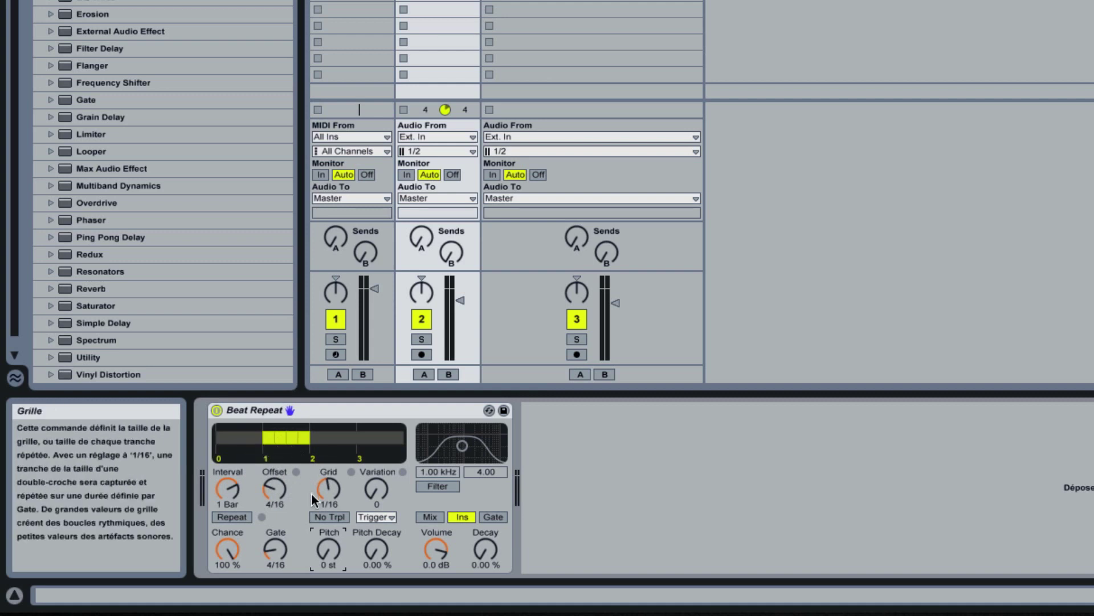
- Audition Beat Repeat's Grid at 1/4 and 1/8, and return it to 1/16
{"action": "left_click_drag", "start_coordinate": [329, 488], "coordinate": [329, 476]}
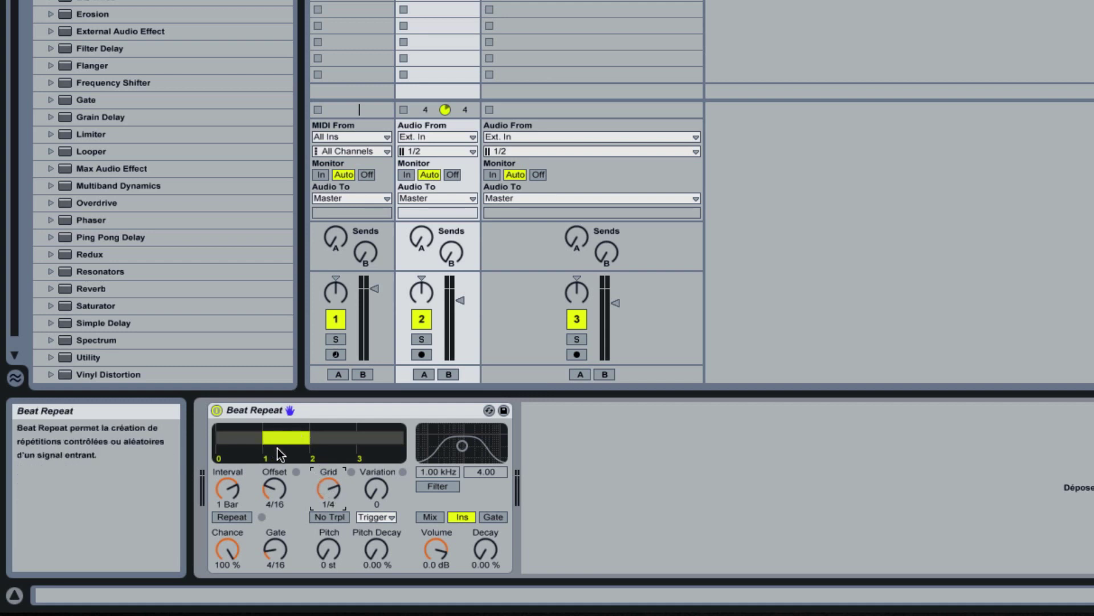
{"action": "left_click_drag", "start_coordinate": [327, 487], "coordinate": [327, 486]}
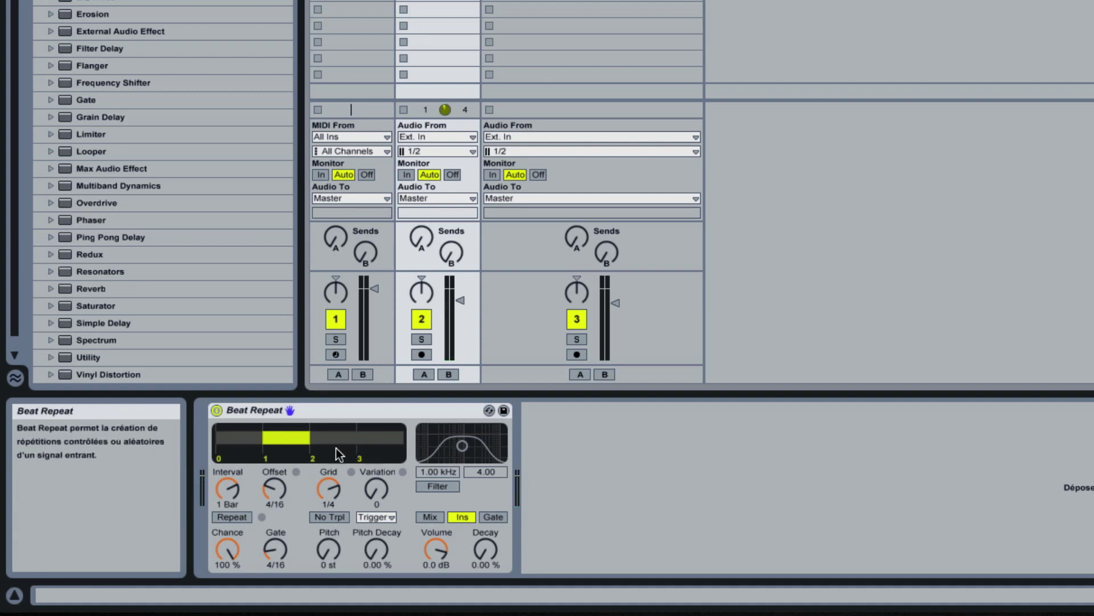
{"action": "left_click_drag", "start_coordinate": [330, 487], "coordinate": [330, 496]}
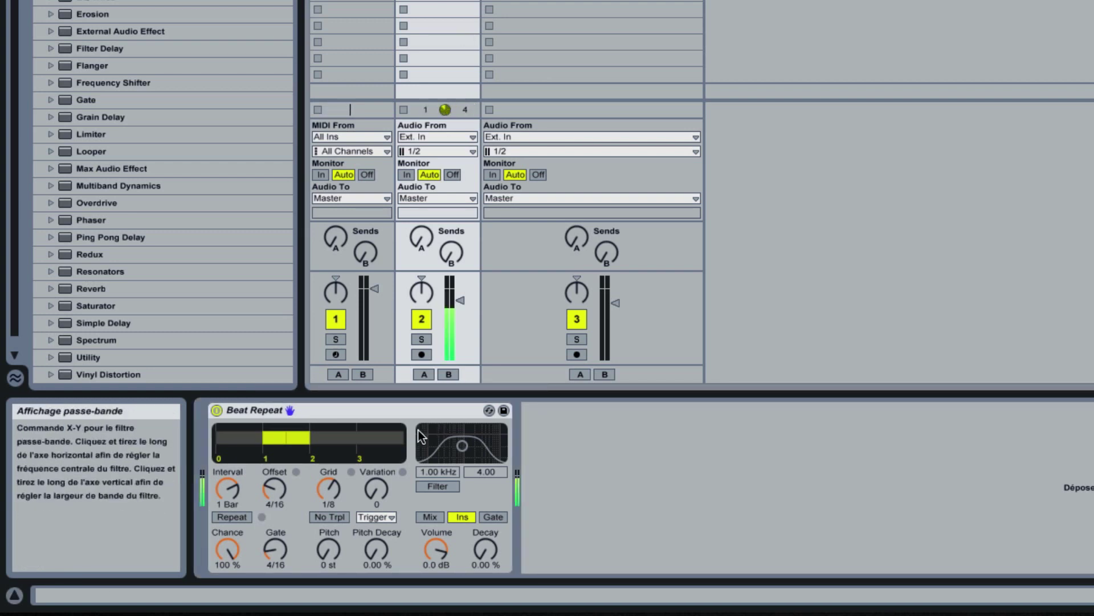
{"action": "left_click", "coordinate": [328, 489]}
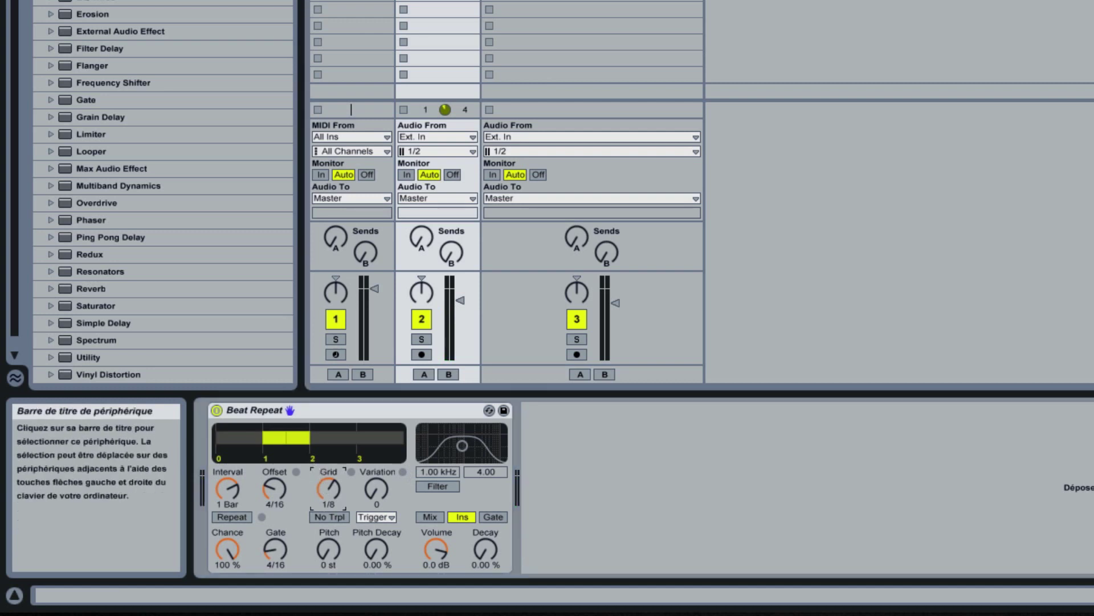
{"action": "left_click_drag", "start_coordinate": [328, 488], "coordinate": [328, 479]}
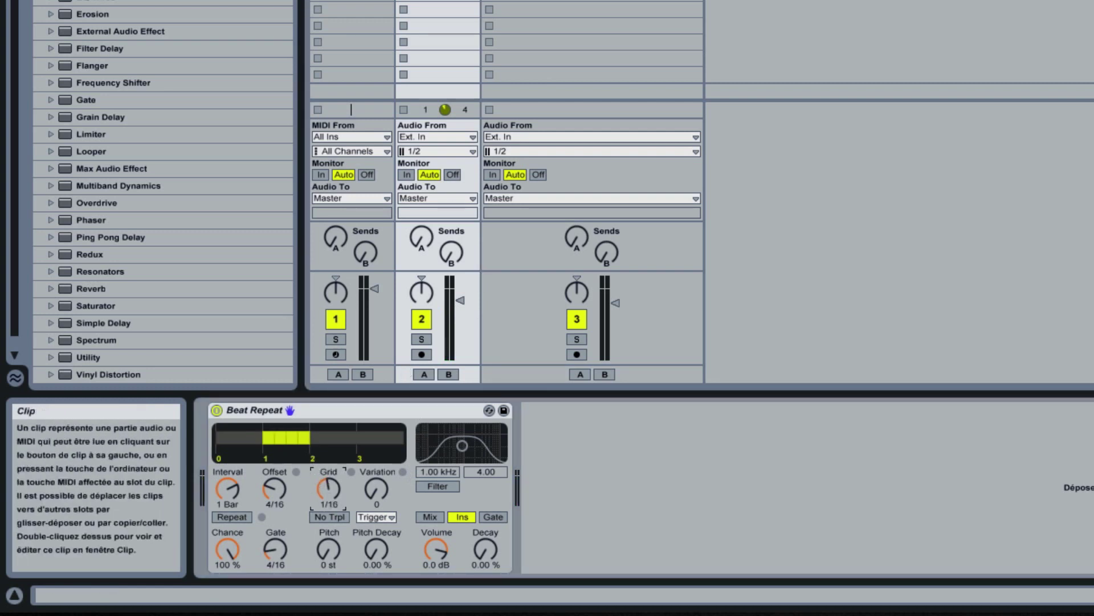
- Play the Do Ré Mi Fa clip, try Beat Repeat's Pitch at -3 st, and reset it to 0 st
{"action": "left_click", "coordinate": [351, 110]}
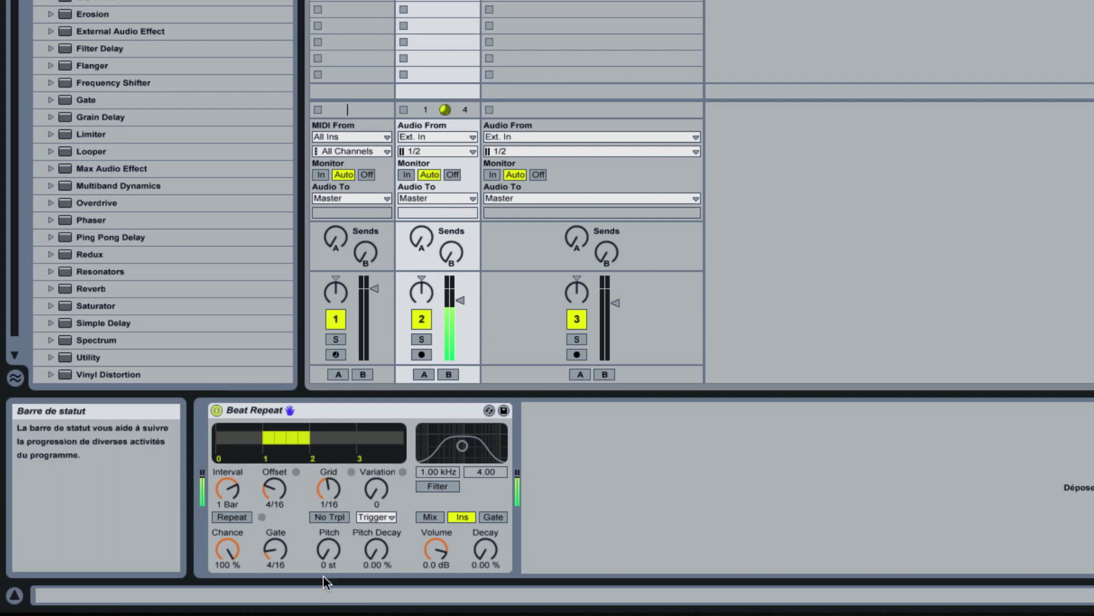
{"action": "left_click_drag", "start_coordinate": [325, 553], "coordinate": [325, 570]}
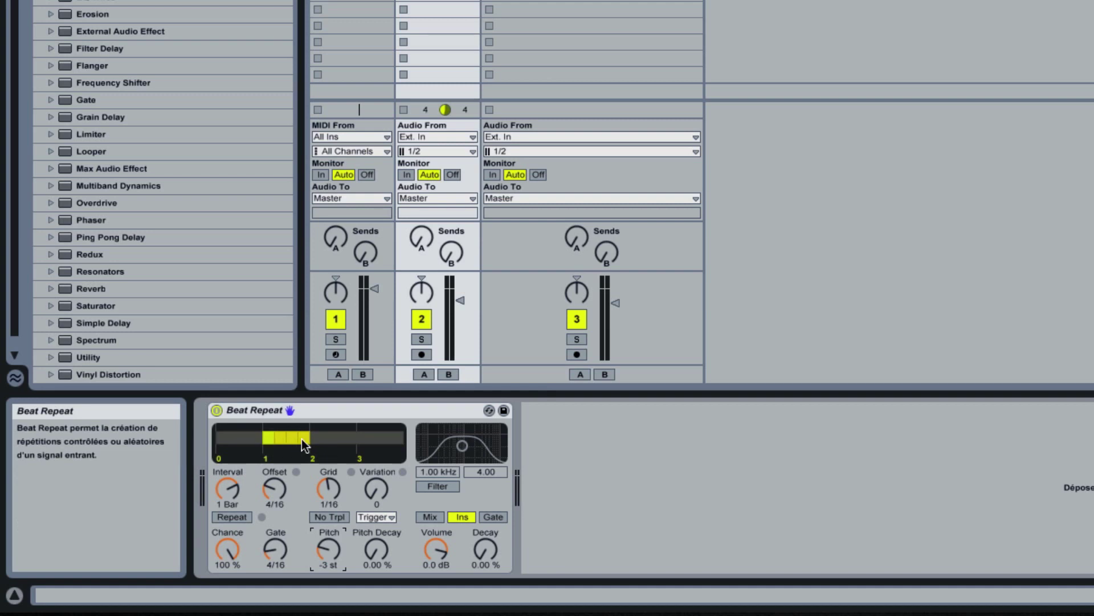
{"action": "left_click_drag", "start_coordinate": [333, 546], "coordinate": [333, 535]}
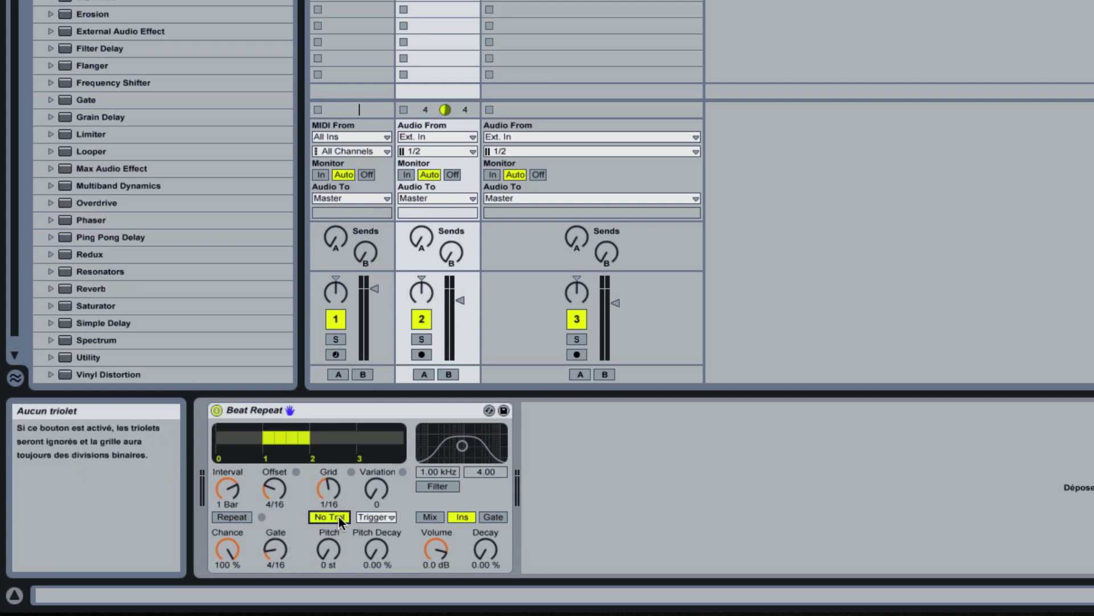
- Try a 1/64 Grid with No Trpl enabled, return the Grid to 1/16 and disable No Trpl
{"action": "left_click_drag", "start_coordinate": [332, 485], "coordinate": [333, 507]}
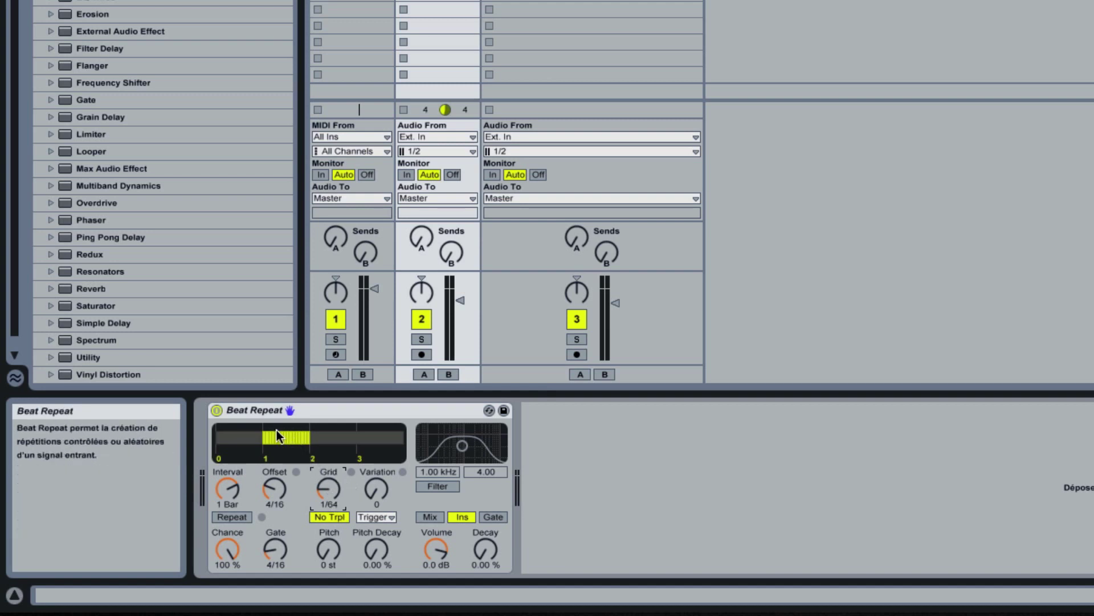
{"action": "left_click_drag", "start_coordinate": [327, 488], "coordinate": [327, 473]}
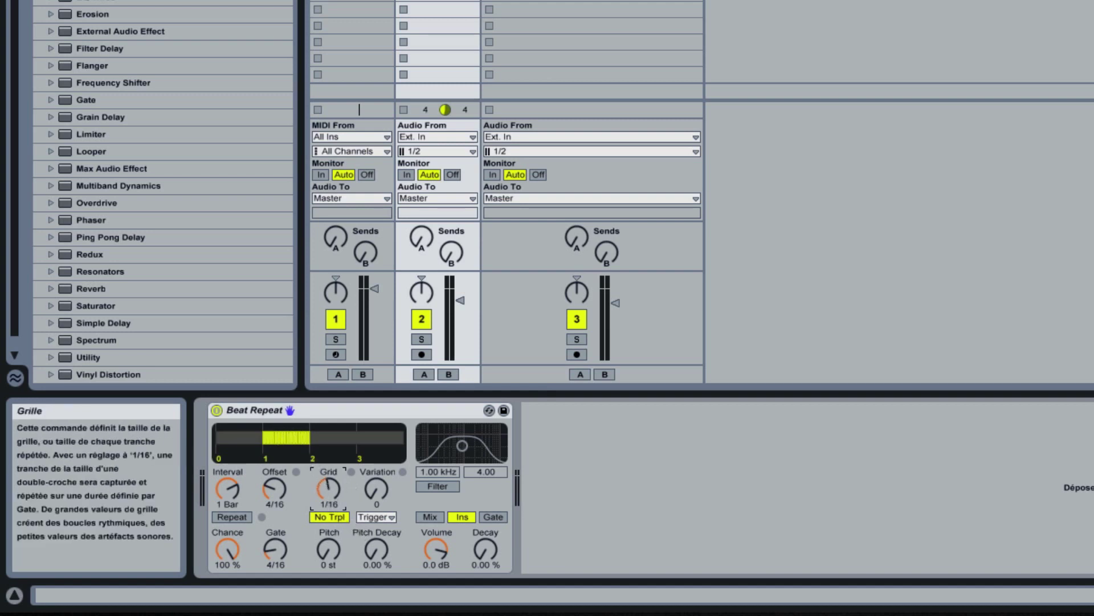
{"action": "left_click", "coordinate": [330, 519]}
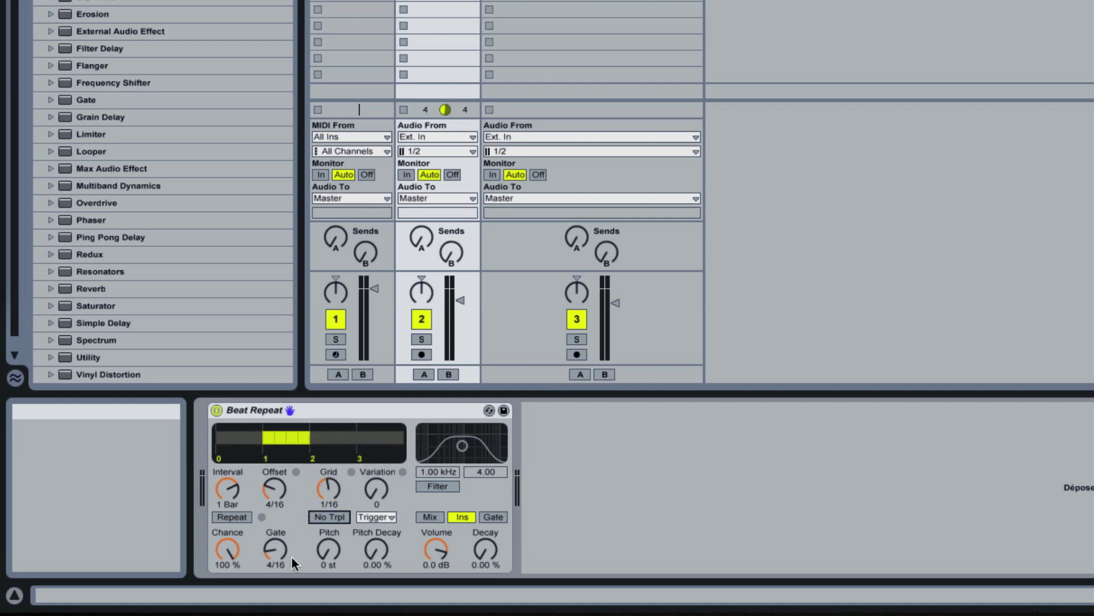
- Set Beat Repeat's Gate to 8/16 and launch the Do Ré Mi Fa clip
{"action": "mouse_move", "coordinate": [278, 546]}
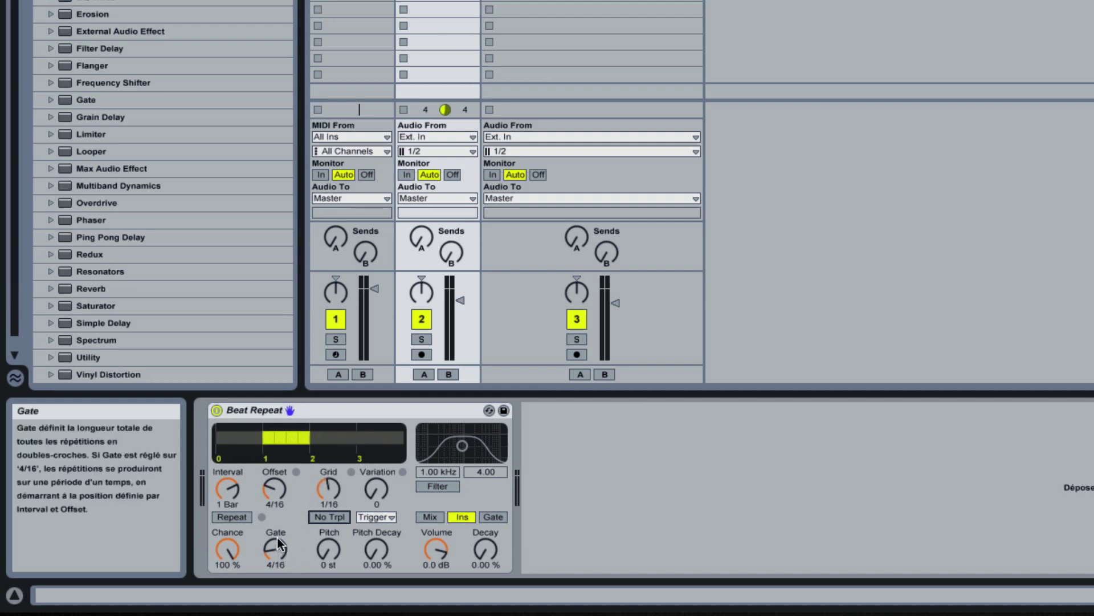
{"action": "left_click_drag", "start_coordinate": [269, 542], "coordinate": [269, 517]}
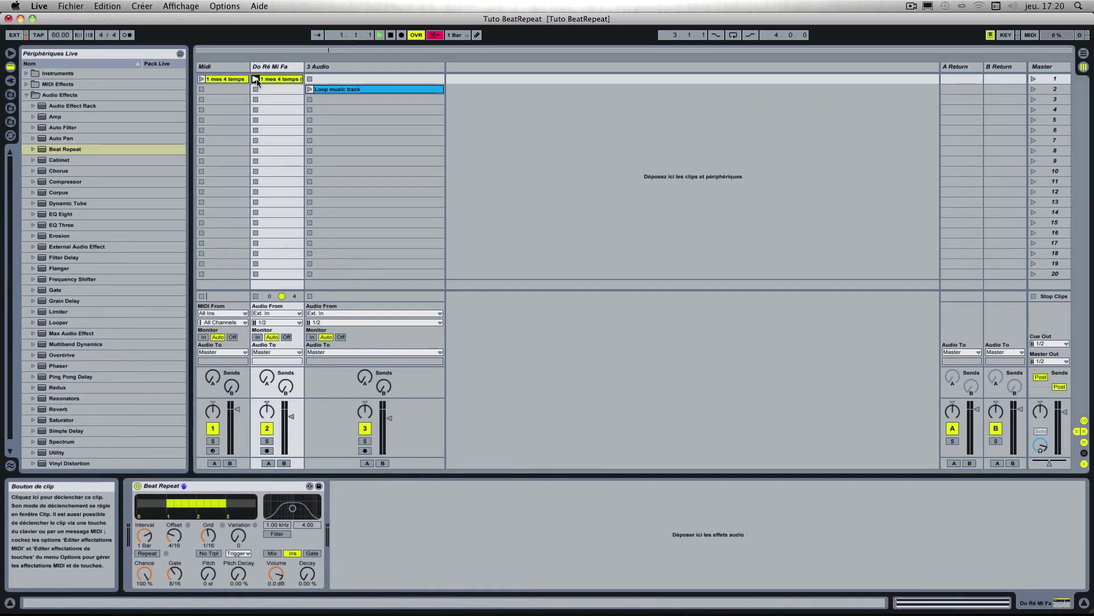
{"action": "left_click", "coordinate": [256, 80]}
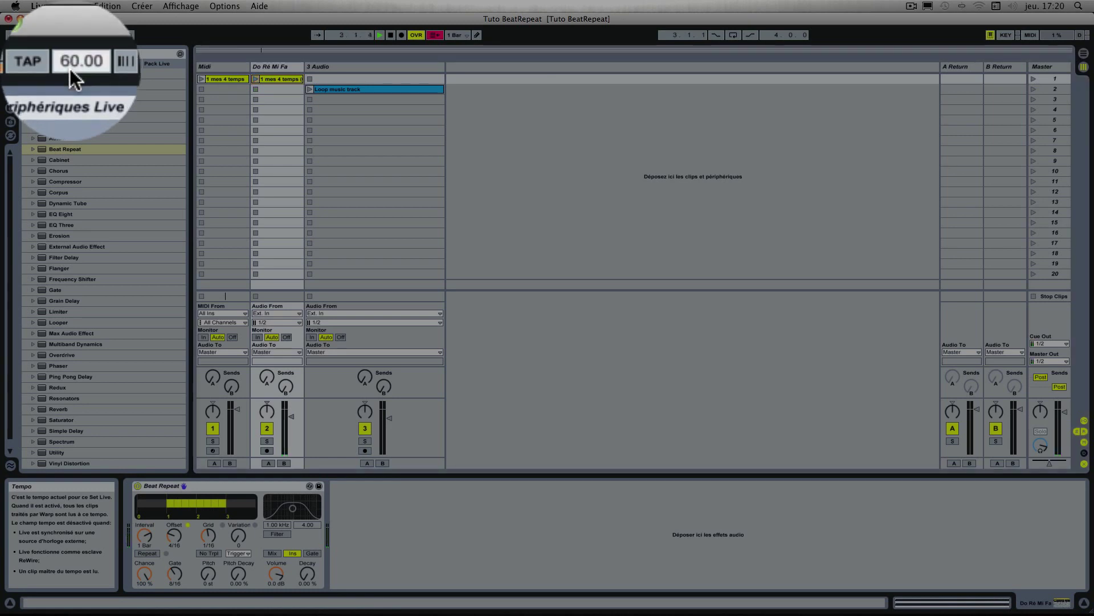
- Set the Live Set's tempo to 120 BPM, listen to the clip, and stop the Do Ré Mi Fa track
{"action": "left_click", "coordinate": [69, 68]}
{"action": "type", "text": "120"}
{"action": "key", "text": "Return"}
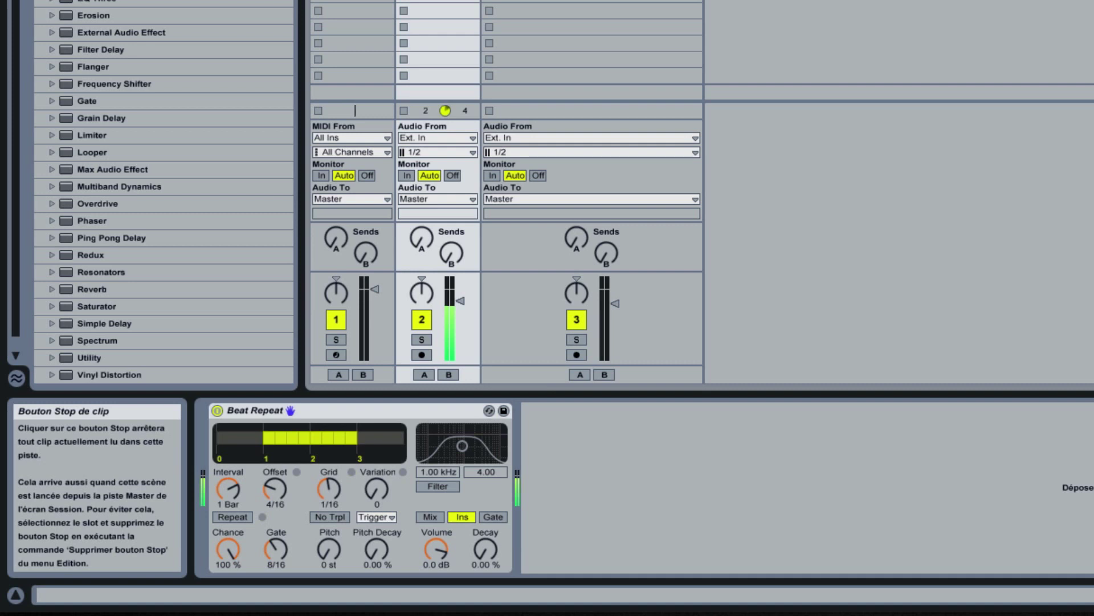
{"action": "left_click", "coordinate": [403, 111]}
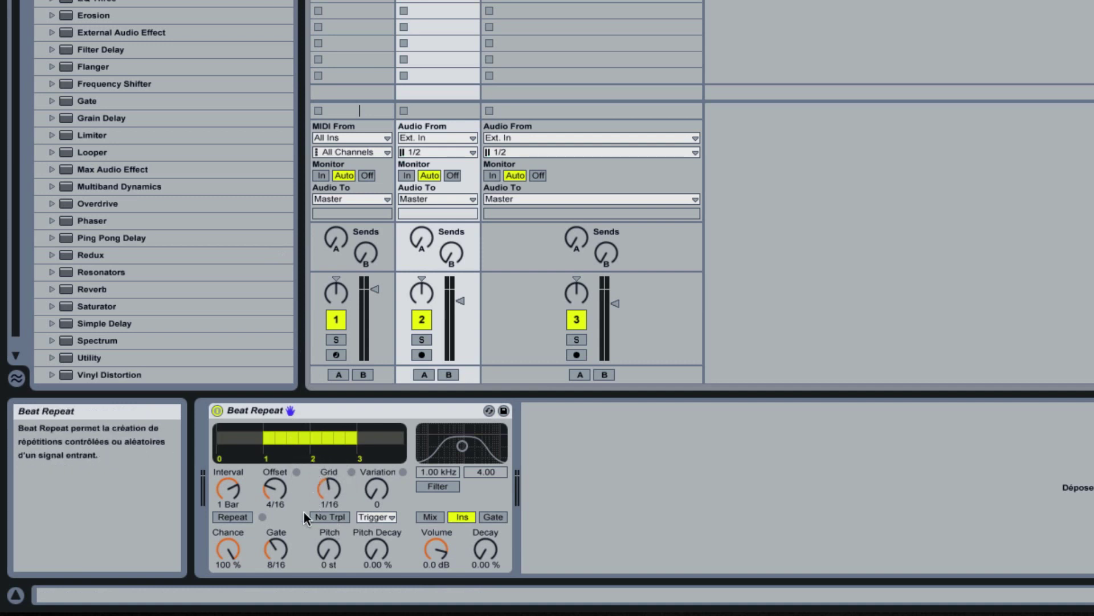
- Try Beat Repeat's Chance at 0 % and restore it to 100 %
{"action": "left_click_drag", "start_coordinate": [229, 546], "coordinate": [229, 599]}
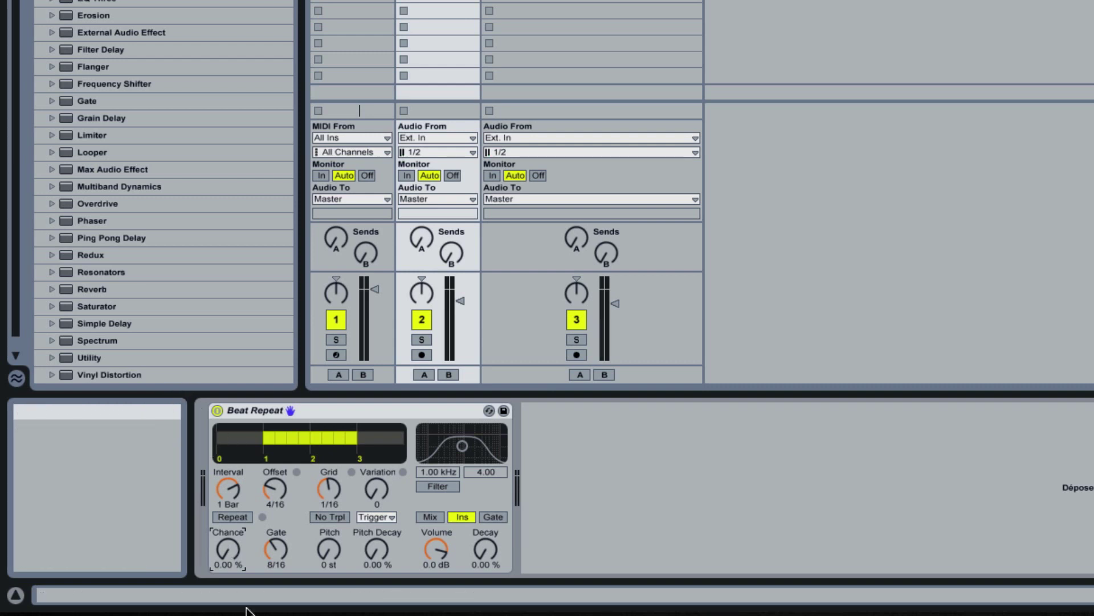
{"action": "left_click_drag", "start_coordinate": [228, 549], "coordinate": [228, 513]}
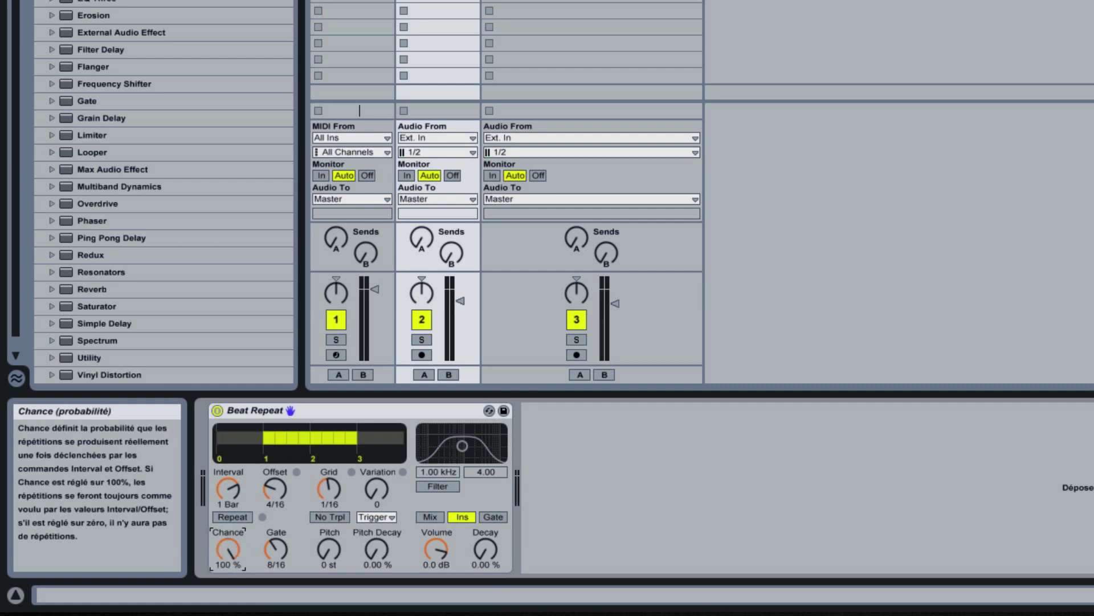
{"action": "left_click_drag", "start_coordinate": [228, 549], "coordinate": [224, 525]}
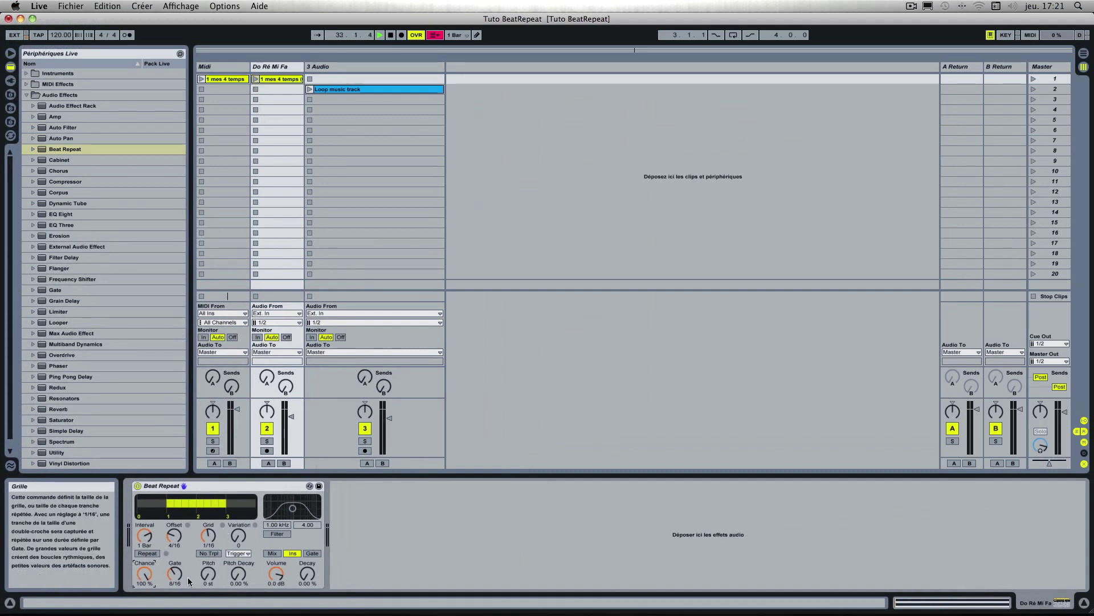
- Set Beat Repeat's Gate to 4/16 and audition Repeat switched on and off while the Do Ré Mi Fa clip plays
{"action": "left_click_drag", "start_coordinate": [175, 574], "coordinate": [175, 593]}
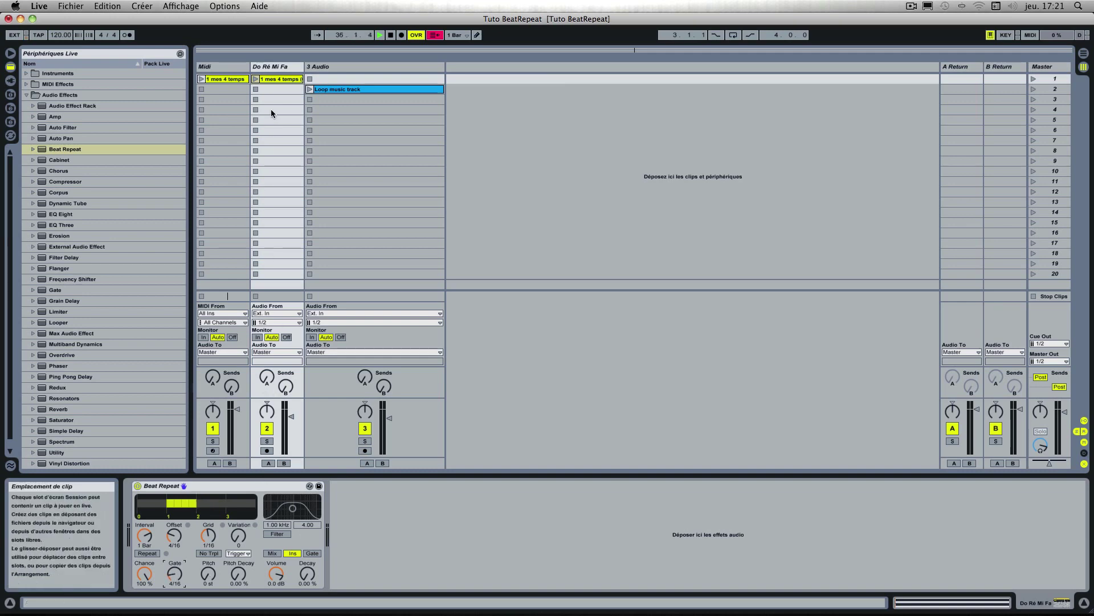
{"action": "left_click", "coordinate": [256, 80]}
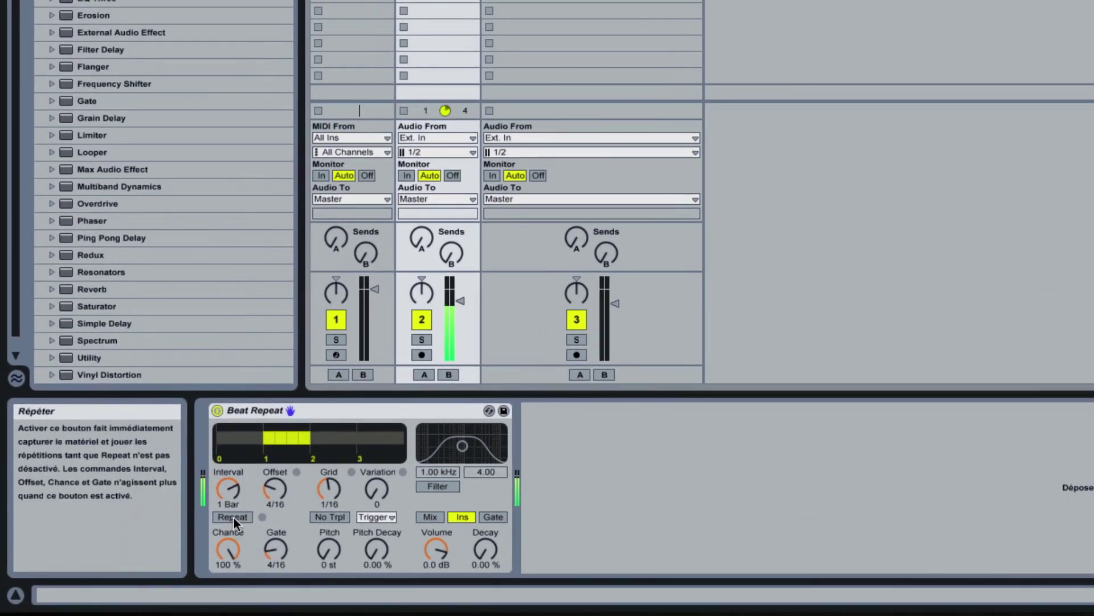
{"action": "left_click", "coordinate": [221, 523]}
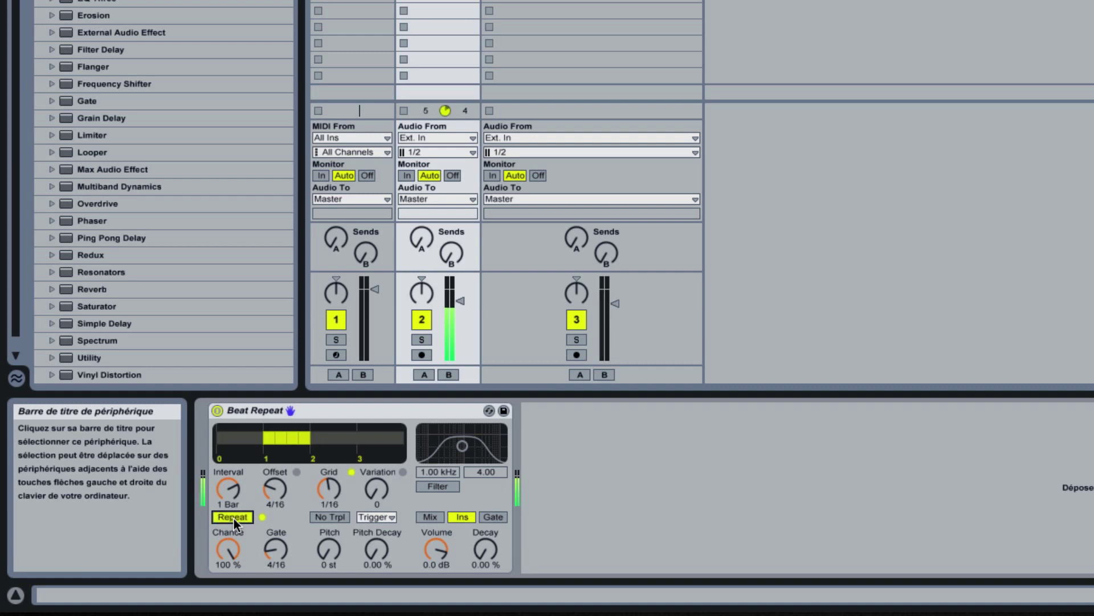
{"action": "left_click", "coordinate": [232, 517]}
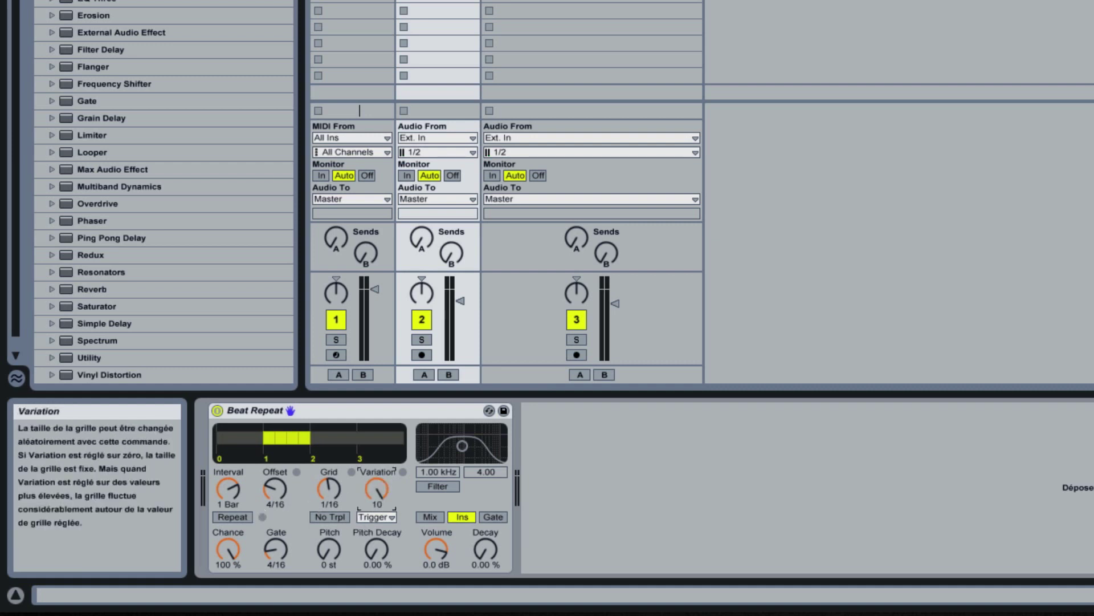
- Try Beat Repeat's grid Variation at 10 and return it to 0
{"action": "left_click", "coordinate": [376, 489]}
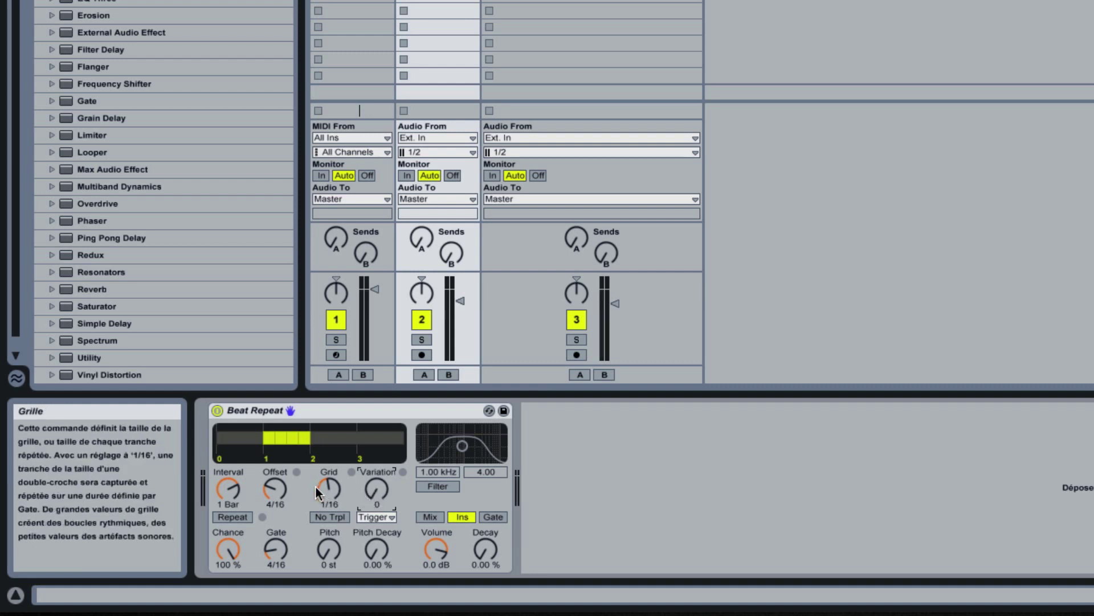
{"action": "left_click_drag", "start_coordinate": [376, 489], "coordinate": [376, 459]}
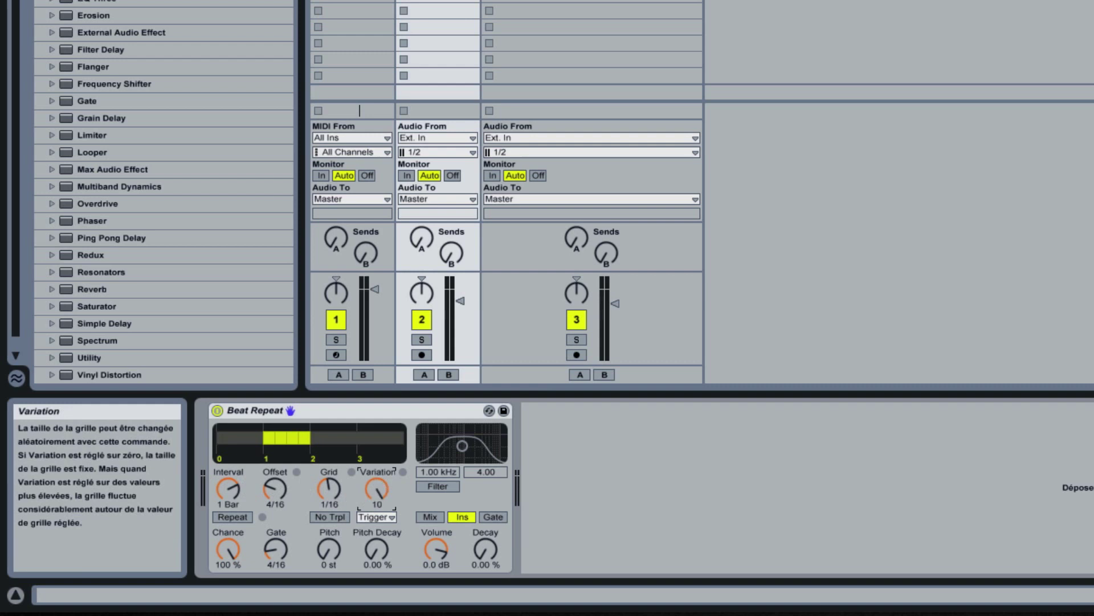
{"action": "left_click_drag", "start_coordinate": [376, 459], "coordinate": [376, 489]}
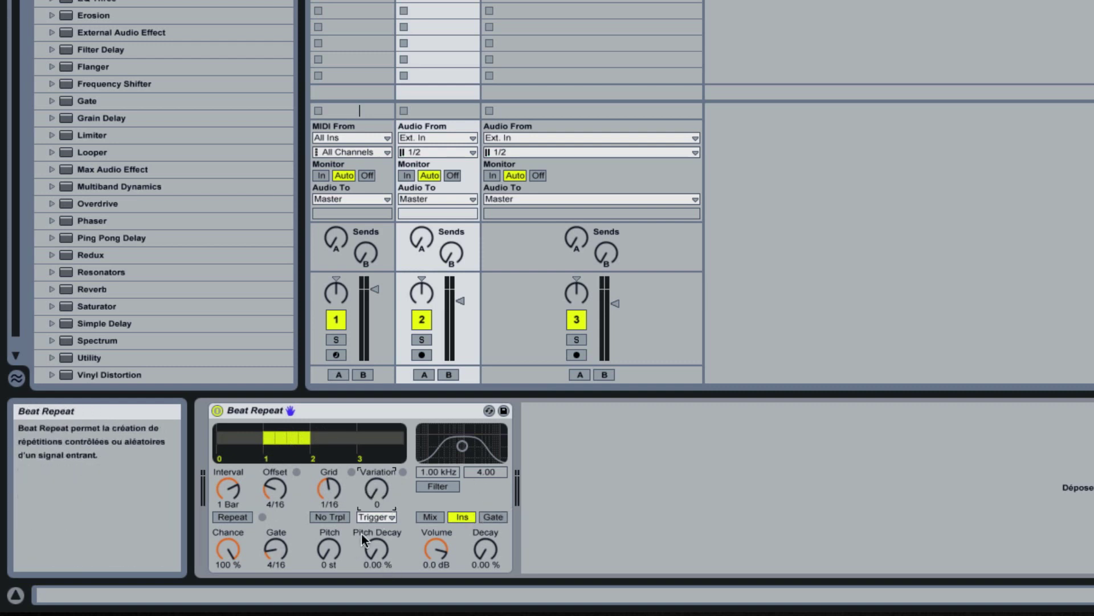
- Examine Beat Repeat's Variation mode options and keep the mode on Trigger
{"action": "left_click", "coordinate": [392, 519]}
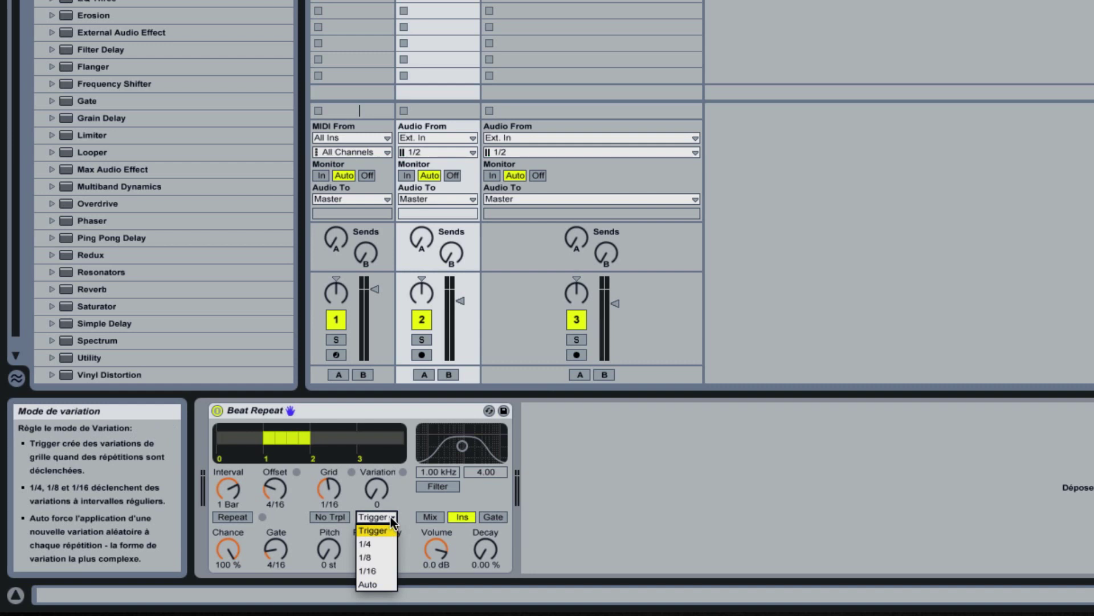
{"action": "left_click", "coordinate": [403, 501]}
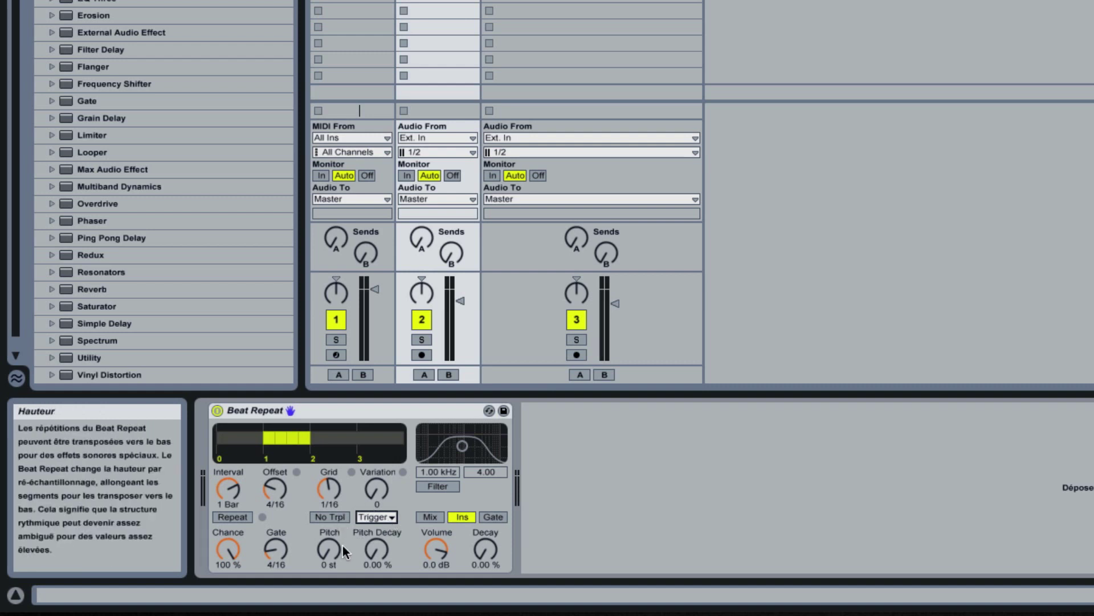
{"action": "left_click", "coordinate": [391, 517]}
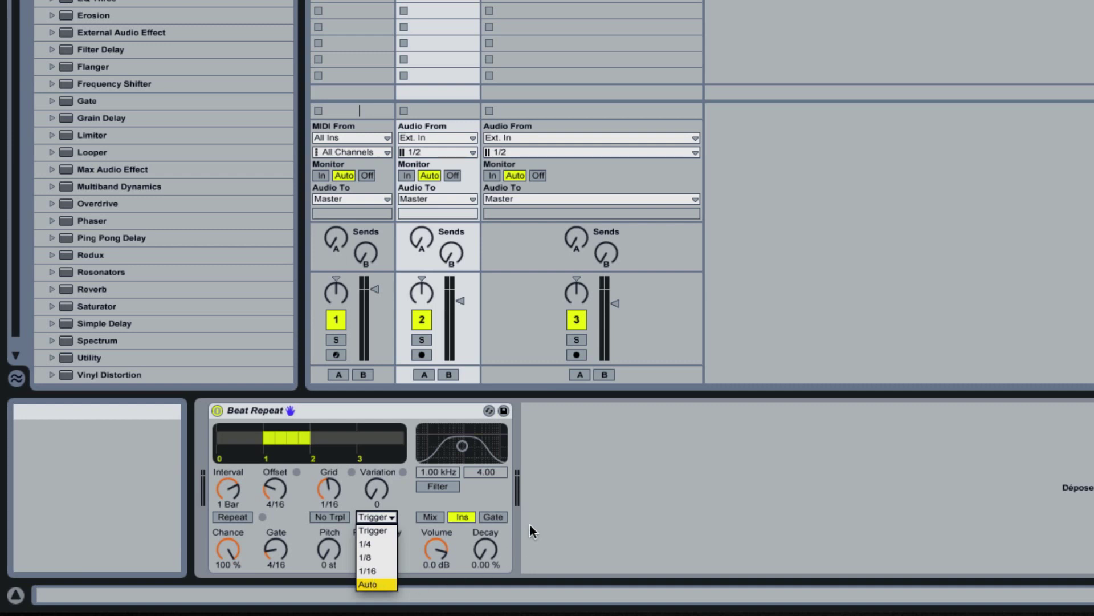
{"action": "left_click", "coordinate": [411, 506]}
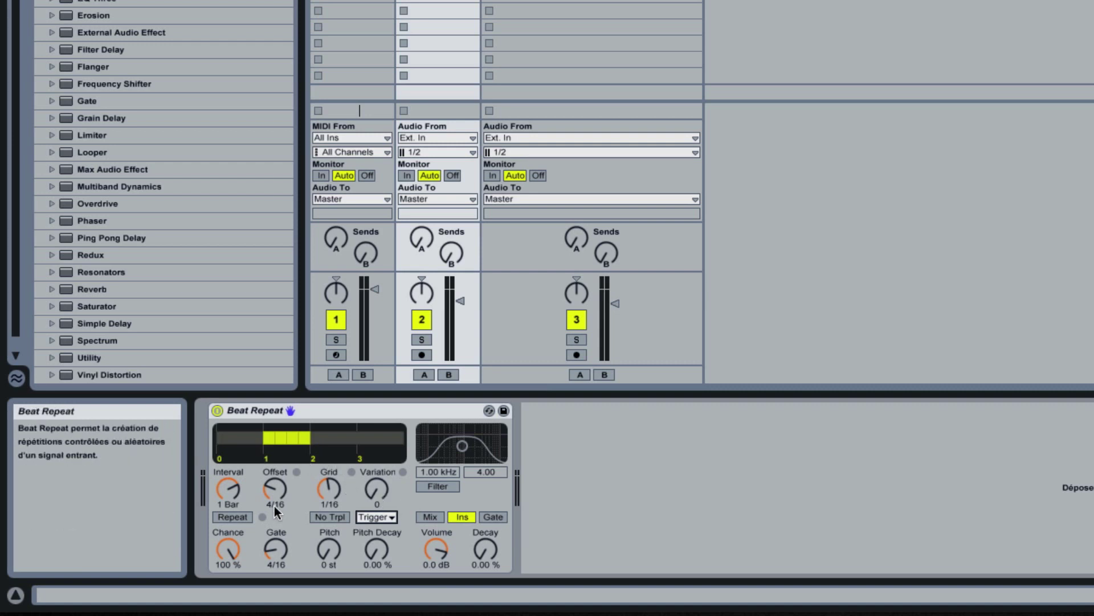
- Set Beat Repeat's Pitch to -3 st and audition it with the Do Ré Mi Fa clip
{"action": "left_click_drag", "start_coordinate": [327, 546], "coordinate": [327, 564]}
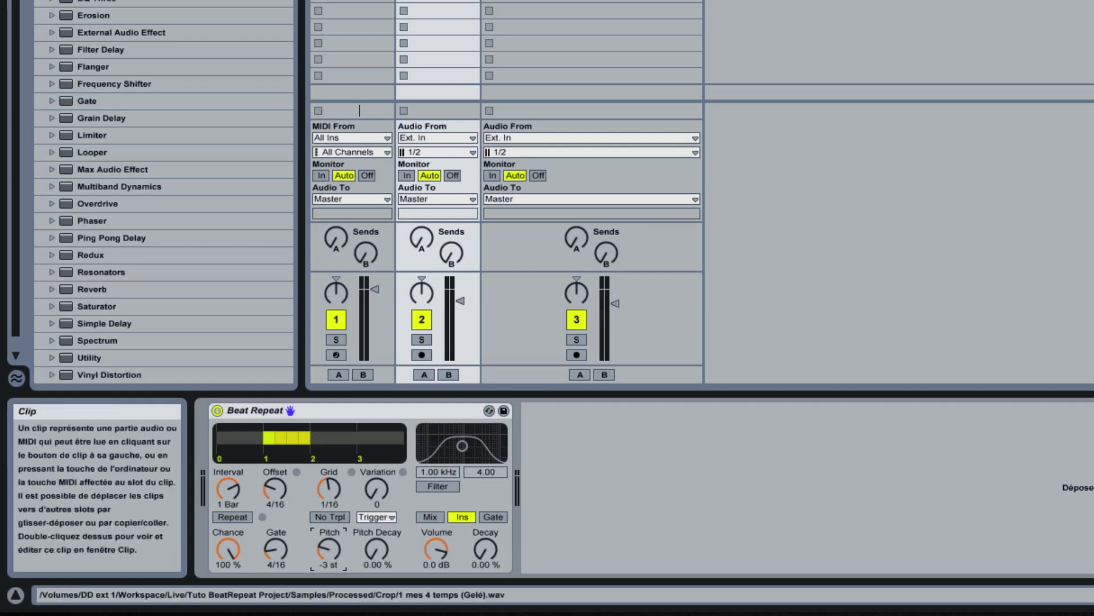
{"action": "left_click", "coordinate": [403, 1]}
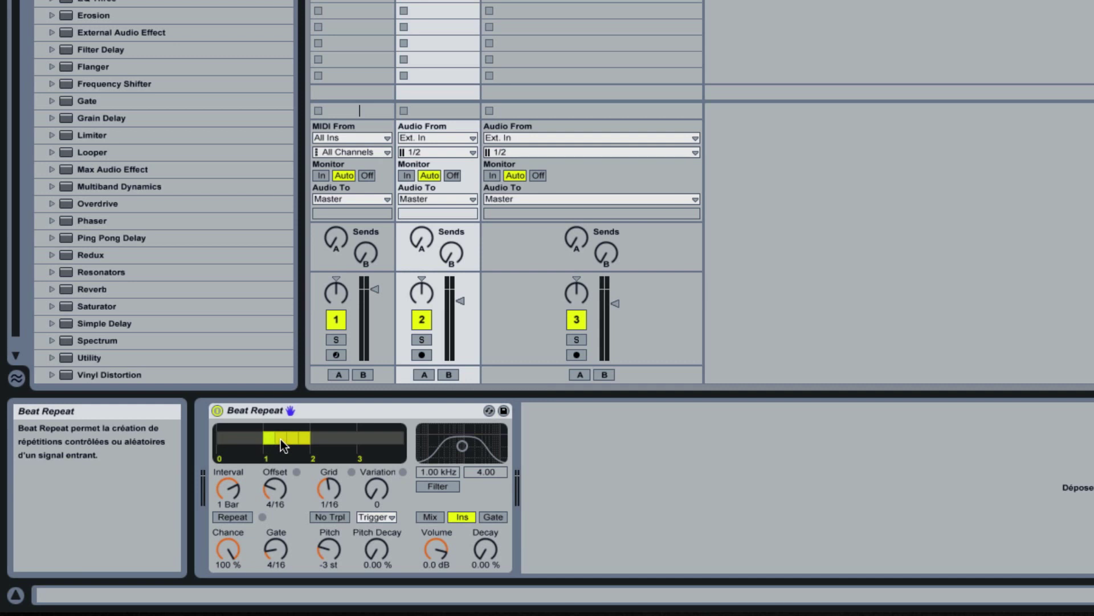
- Set Beat Repeat's Pitch Decay to 100 %, play the Do Ré Mi Fa clip to hear it, and stop the clip
{"action": "left_click_drag", "start_coordinate": [376, 549], "coordinate": [376, 411]}
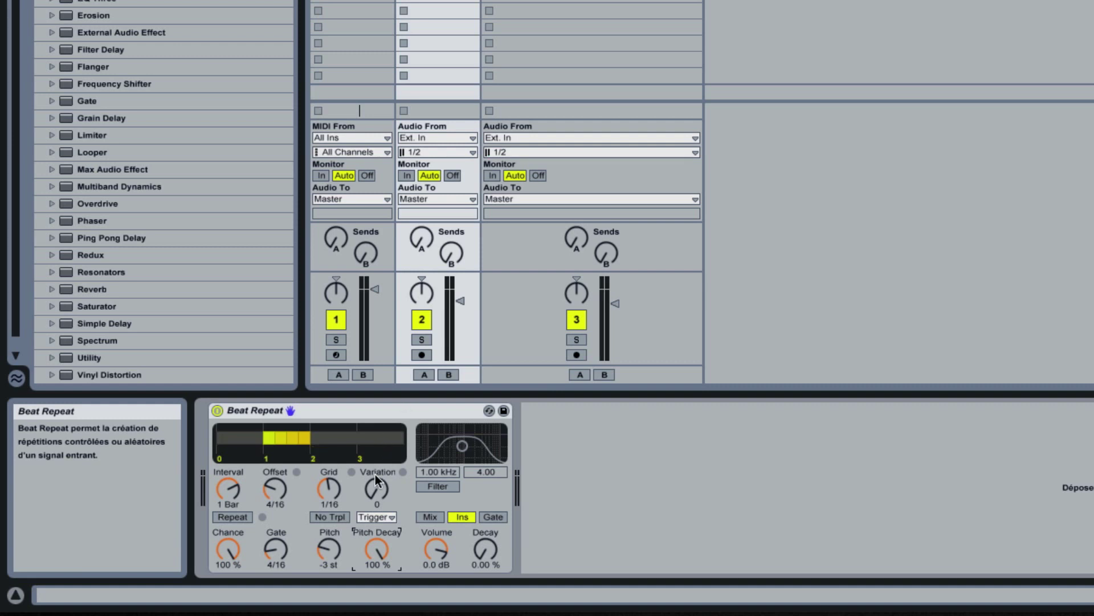
{"action": "left_click", "coordinate": [438, 6]}
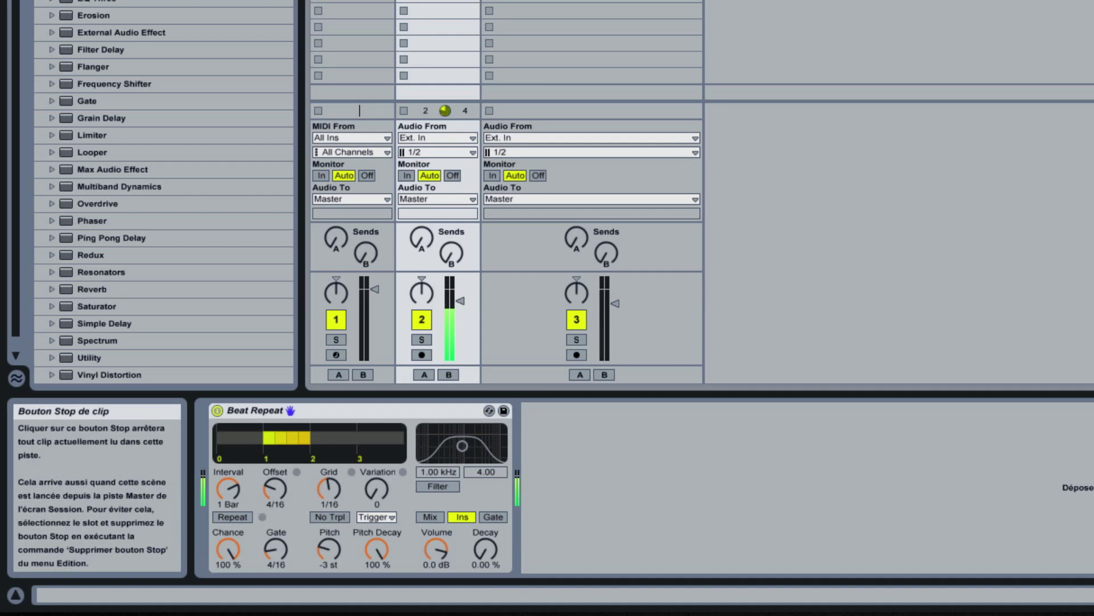
{"action": "left_click", "coordinate": [403, 111]}
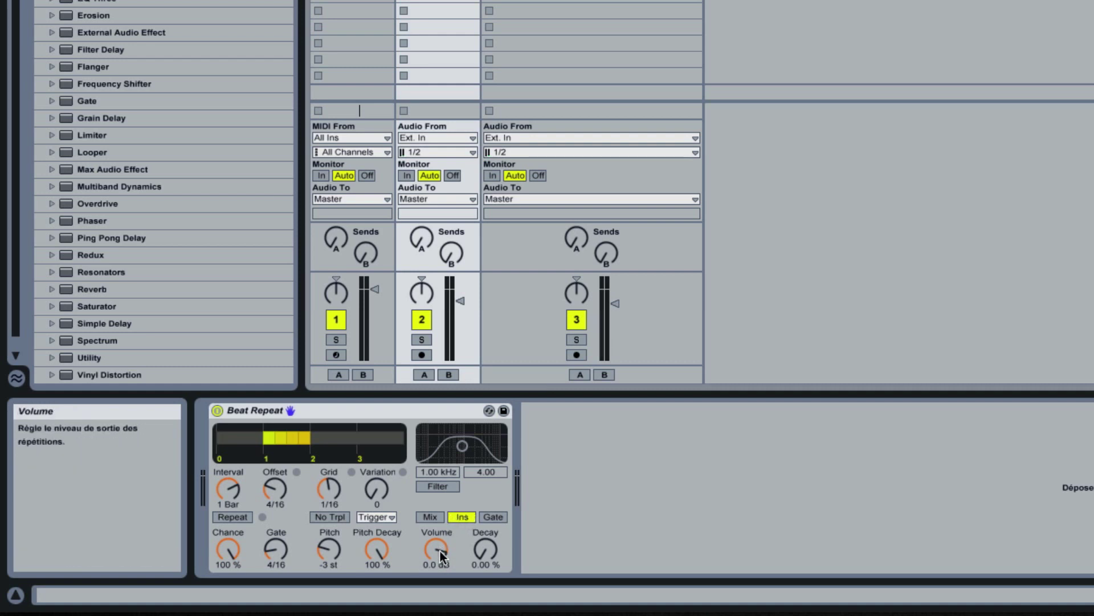
- Set Beat Repeat's volume Decay to 38.1 % and launch the Do Ré Mi Fa clip
{"action": "left_click_drag", "start_coordinate": [485, 550], "coordinate": [485, 605]}
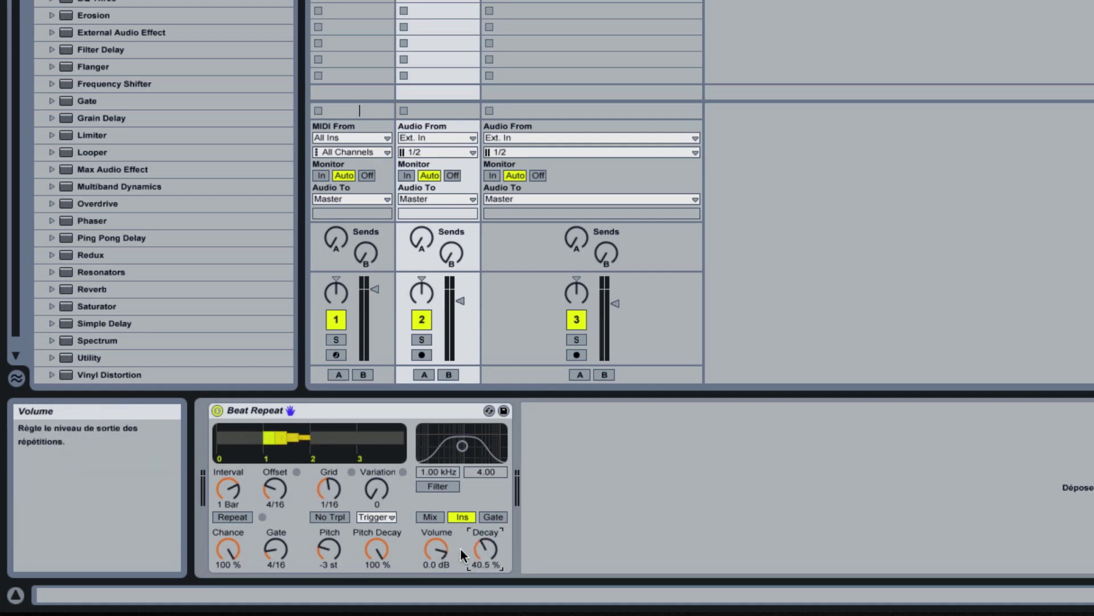
{"action": "left_click_drag", "start_coordinate": [485, 550], "coordinate": [485, 570]}
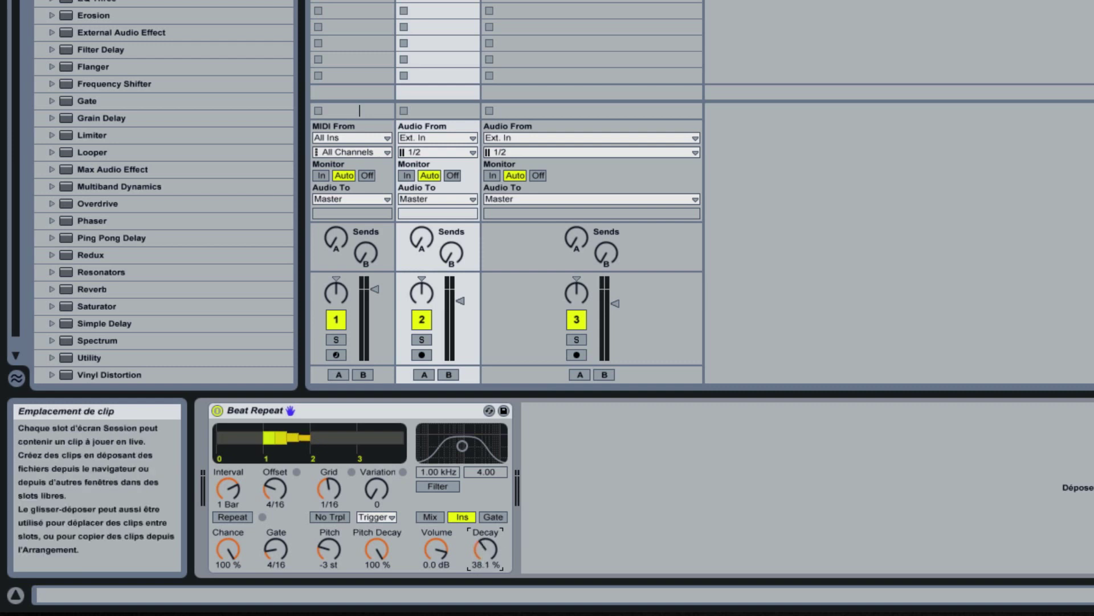
{"action": "left_click", "coordinate": [445, 110]}
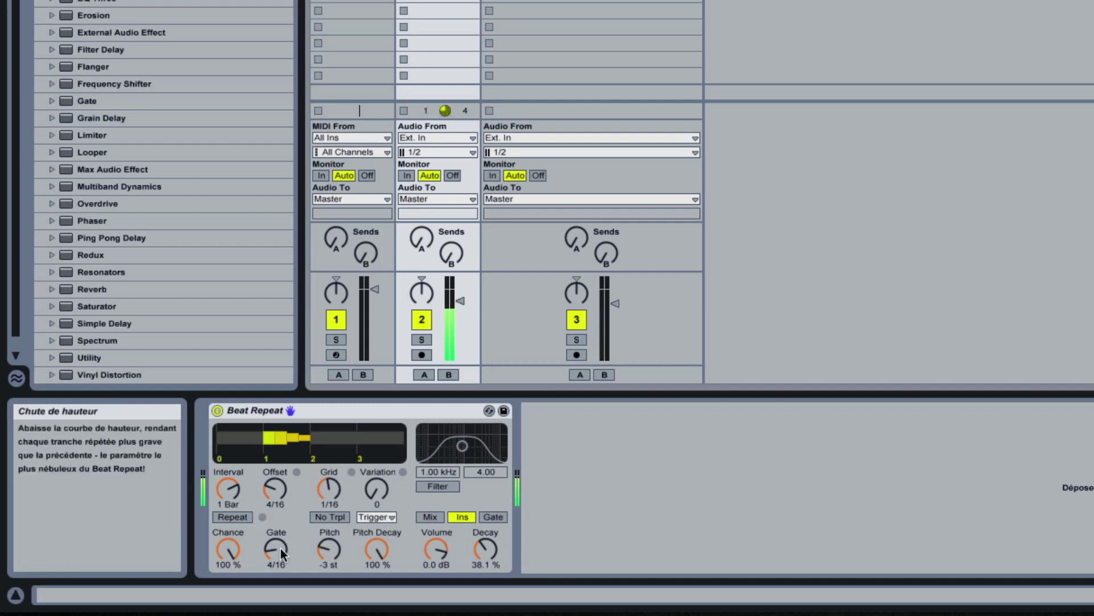
- Lengthen Beat Repeat's Gate to 11/16 while the clip plays
{"action": "left_click_drag", "start_coordinate": [281, 553], "coordinate": [281, 525]}
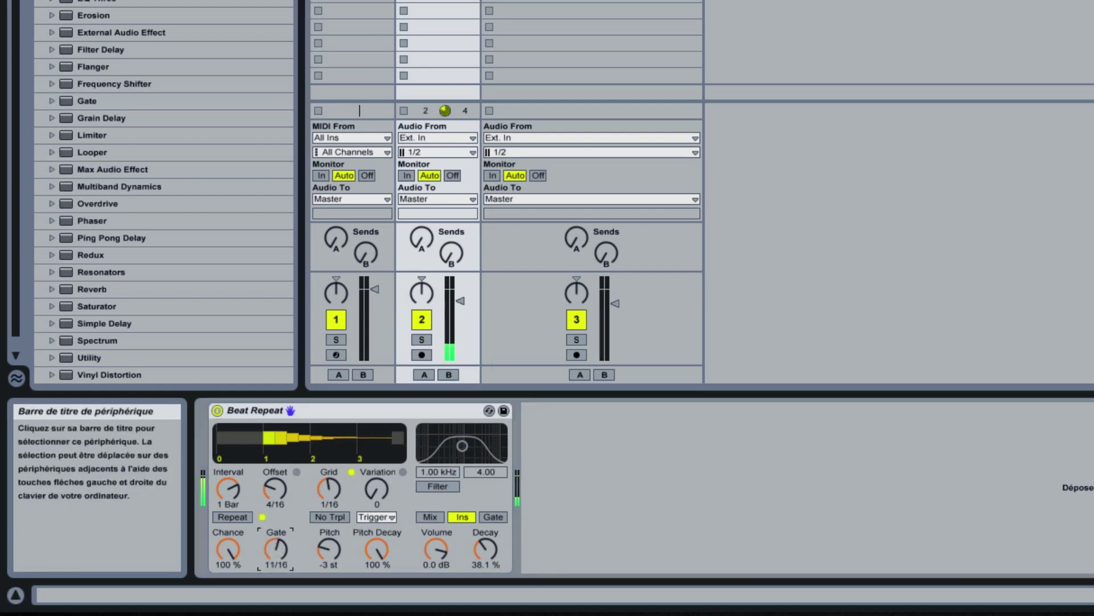
{"action": "left_click", "coordinate": [330, 542]}
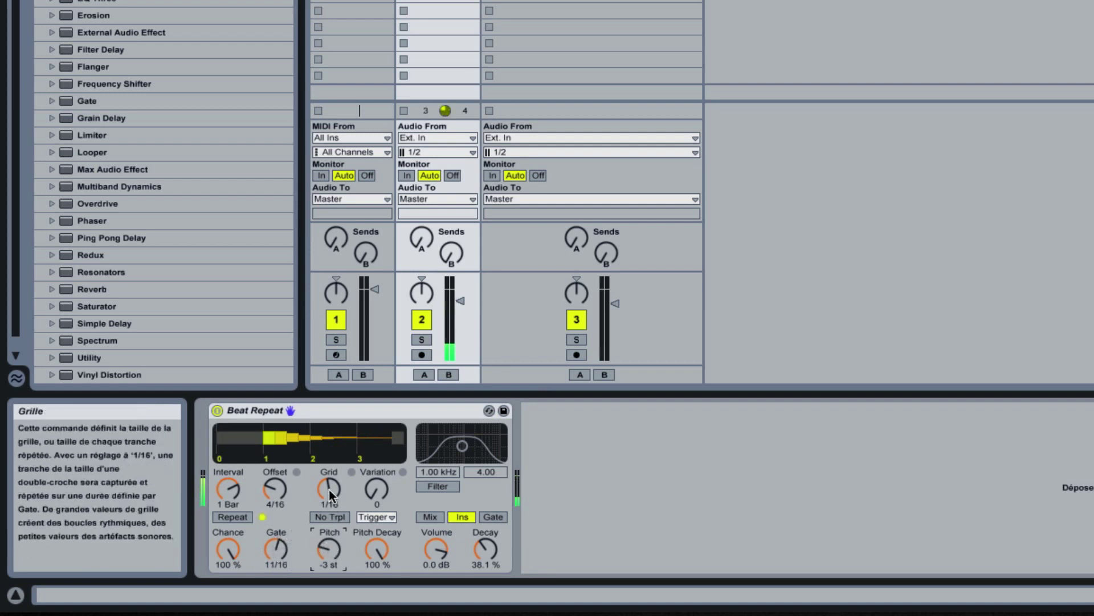
- Set Beat Repeat's Grid to 1/8 and its volume Decay to 22.2 % while the Do Ré Mi Fa clip plays
{"action": "left_click_drag", "start_coordinate": [329, 488], "coordinate": [330, 482]}
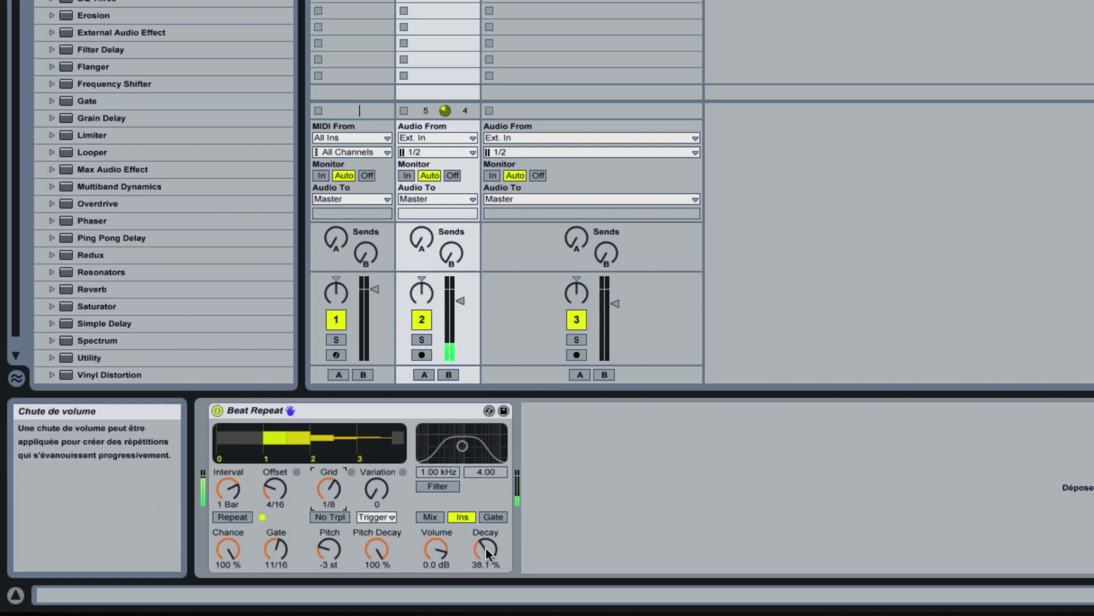
{"action": "left_click_drag", "start_coordinate": [486, 548], "coordinate": [486, 556]}
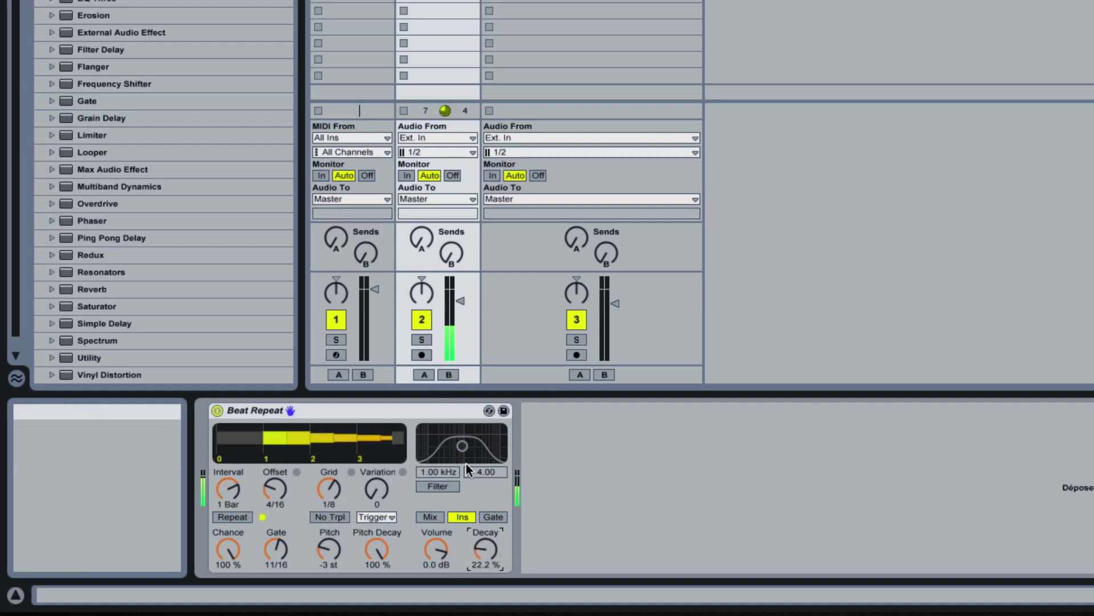
- Enable Beat Repeat's band-pass filter, adjust its centre frequency and bandwidth, and stop playback of the Do Ré Mi Fa clip
{"action": "left_click", "coordinate": [443, 487]}
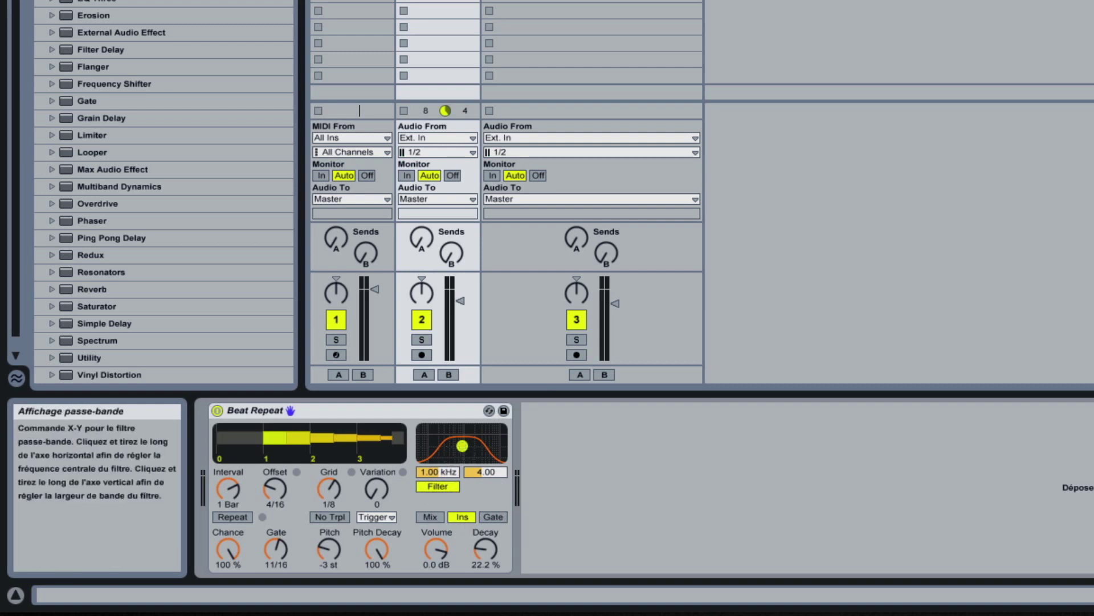
{"action": "mouse_move", "coordinate": [463, 446]}
{"action": "left_mouse_down"}
{"action": "mouse_move", "coordinate": [435, 442]}
{"action": "mouse_move", "coordinate": [493, 453]}
{"action": "mouse_move", "coordinate": [474, 453]}
{"action": "left_mouse_up"}
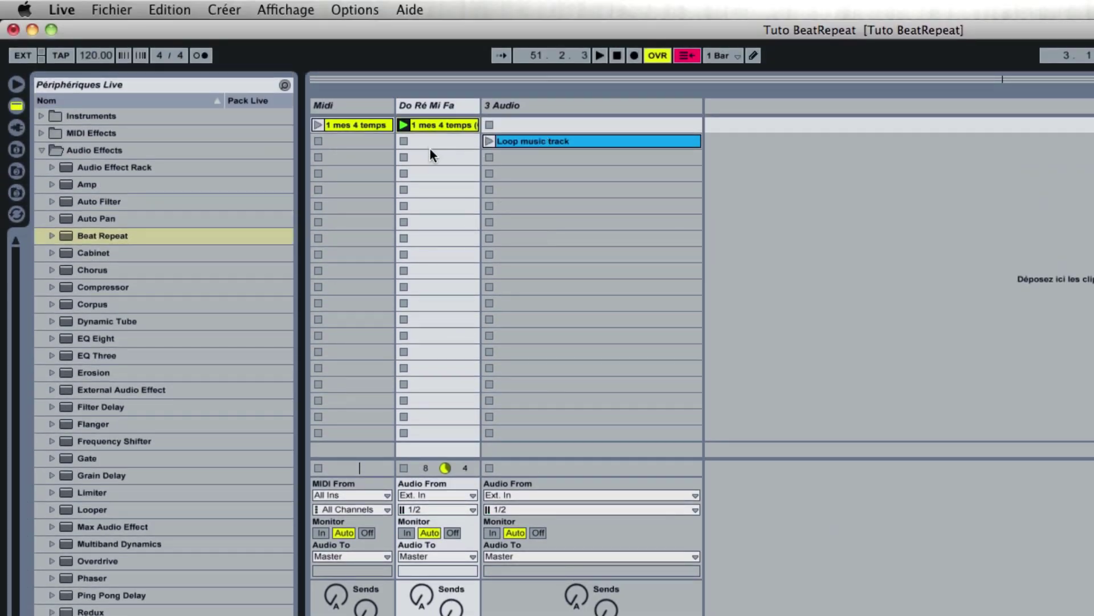
{"action": "left_click", "coordinate": [404, 157]}
{"action": "left_click", "coordinate": [618, 57]}
- Show the 3 Audio track's device chain and select its BR4 Filter device, followed by its BR1 Grid device
{"action": "left_click", "coordinate": [583, 105]}
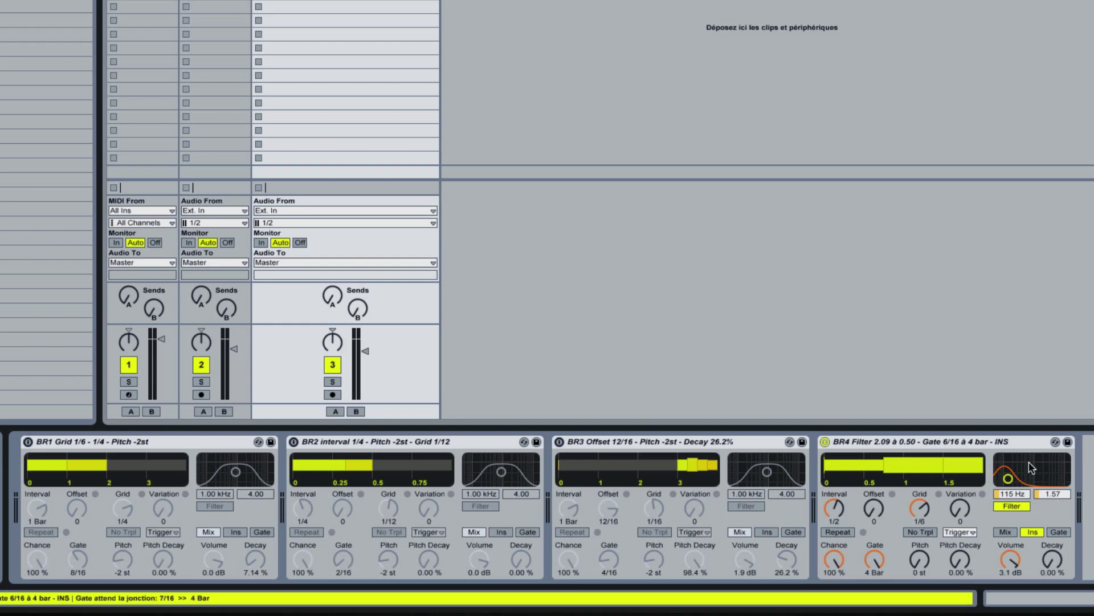
{"action": "left_click", "coordinate": [992, 441]}
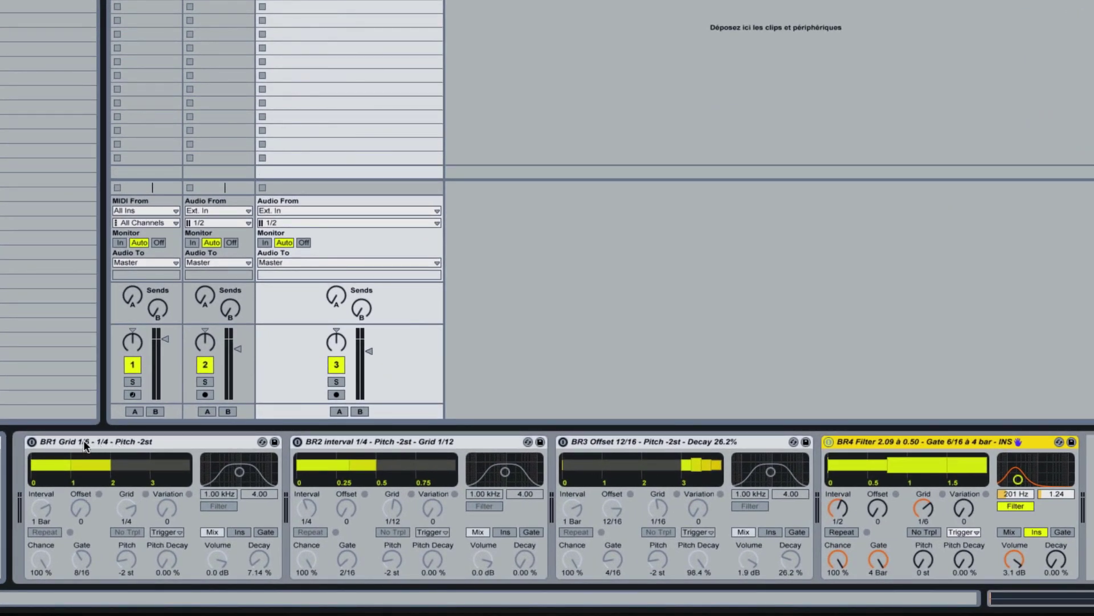
{"action": "left_click", "coordinate": [84, 444]}
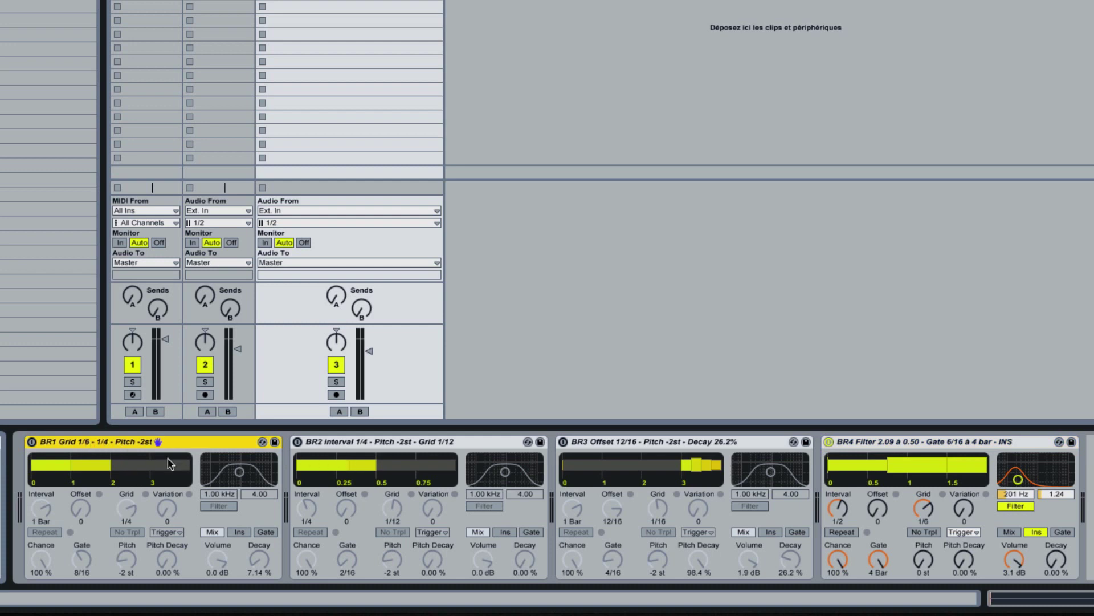